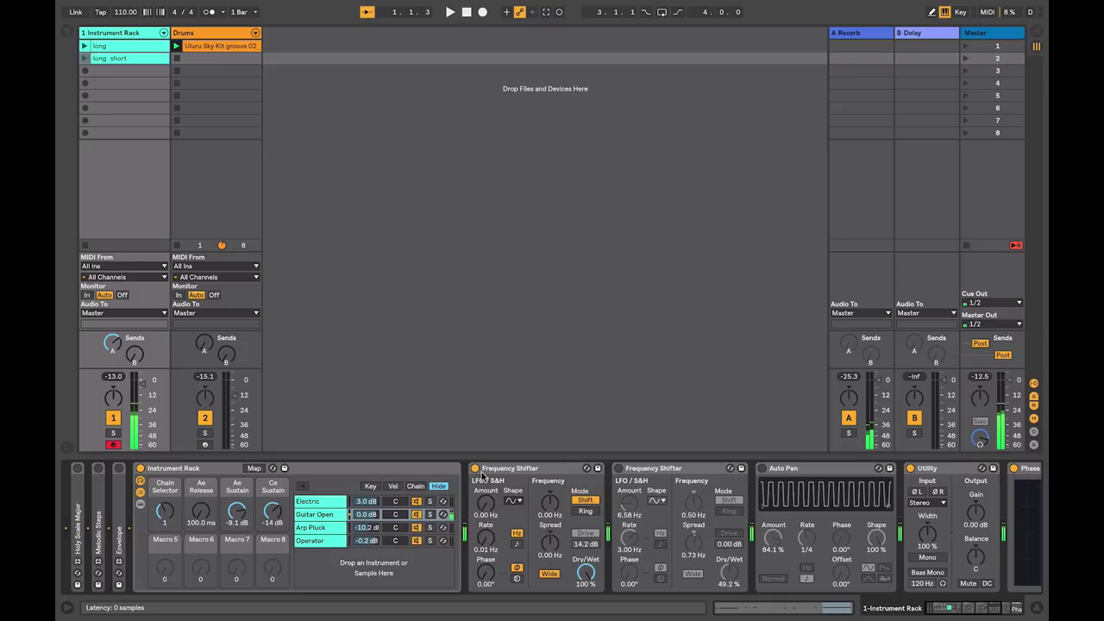
Step: Settle the first Frequency Shifter's LFO at 6.58 Hz amount and 3.13 Hz rate, then select the Operator chain
mouse_move(486, 504)
left_mouse_down()
mouse_move(486, 474)
mouse_move(486, 487)
left_mouse_up()
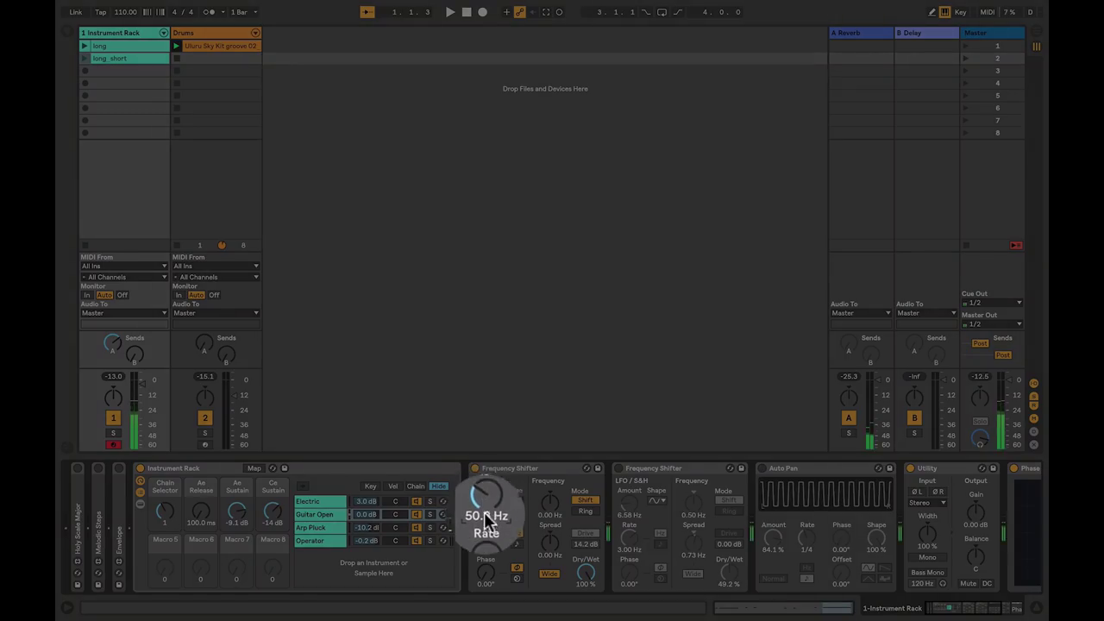
left_click_drag(487, 541, 487, 513)
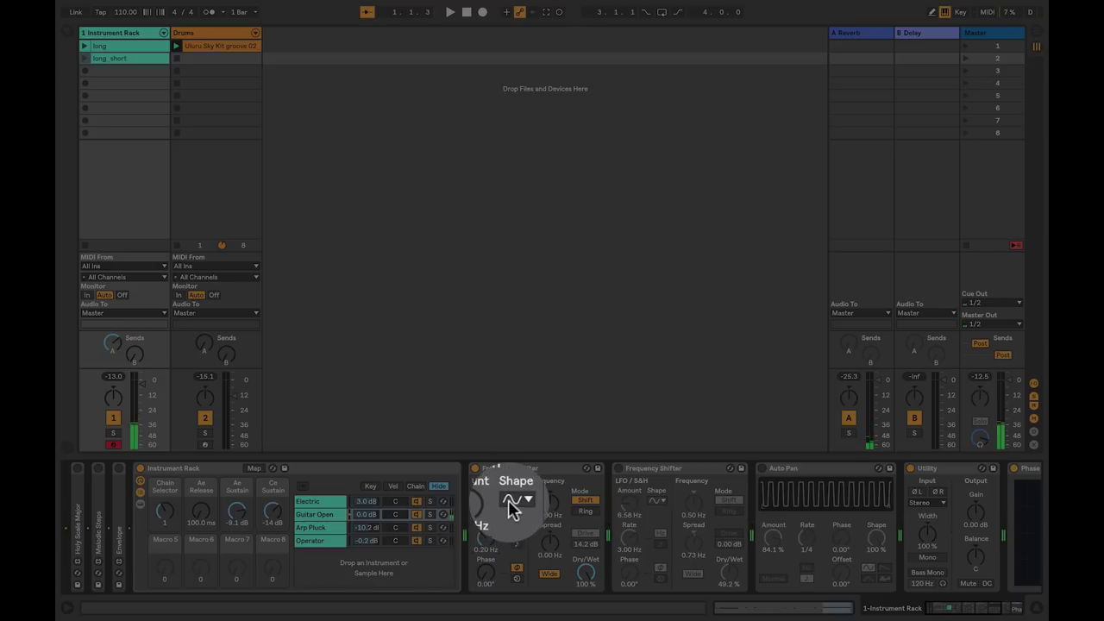
left_click_drag(485, 541, 487, 505)
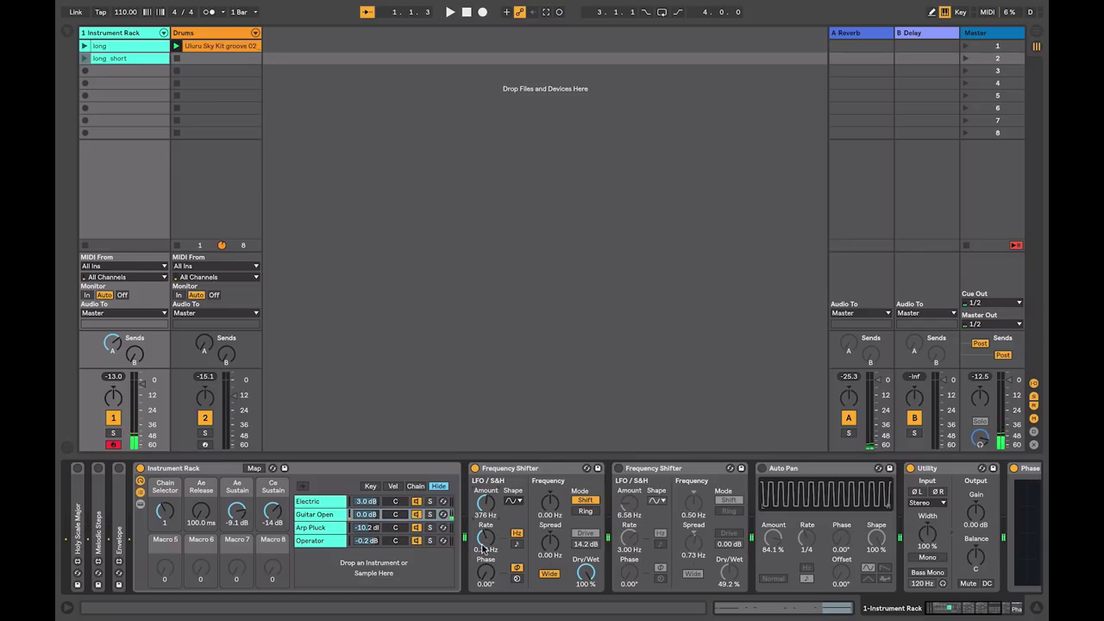
mouse_move(485, 509)
left_mouse_down()
mouse_move(485, 551)
mouse_move(486, 500)
left_mouse_up()
mouse_move(485, 538)
left_mouse_down()
mouse_move(486, 521)
mouse_move(485, 541)
left_mouse_up()
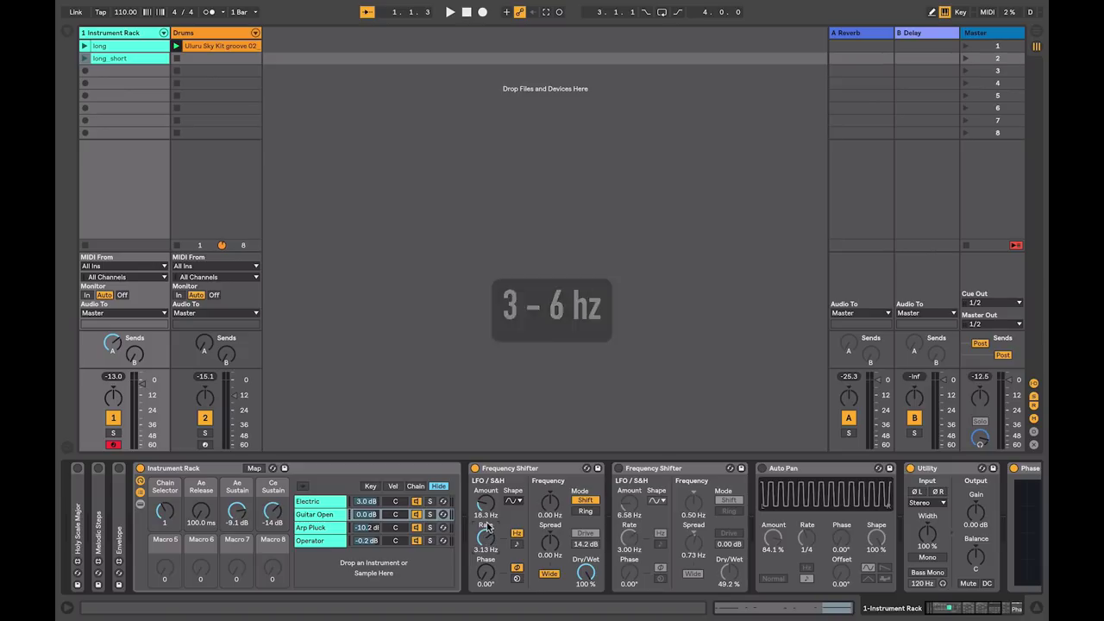
left_click_drag(485, 503, 485, 517)
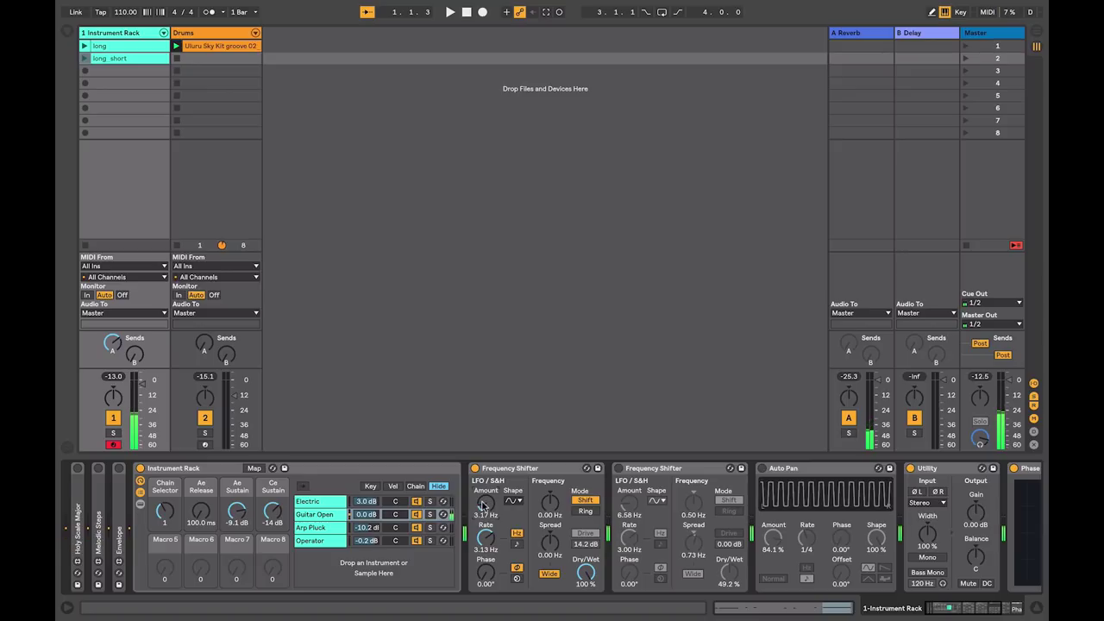
left_click_drag(484, 509, 483, 500)
left_click_drag(482, 506, 482, 497)
left_click_drag(166, 525, 166, 518)
scroll(484, 509, "up", 3)
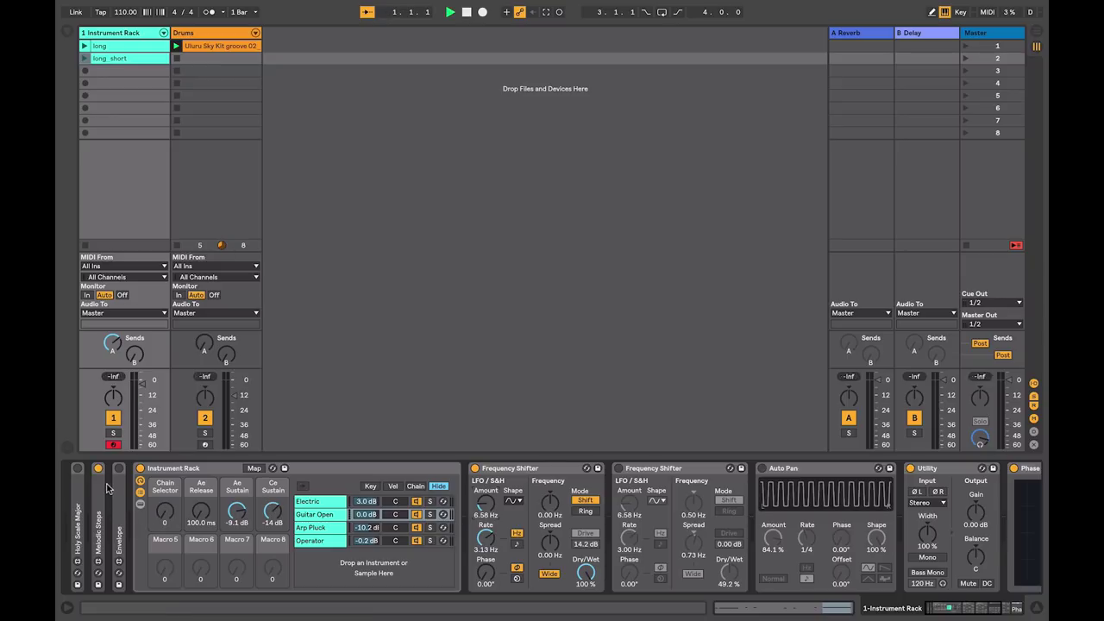
Step: Start playback and retune the vibrato depth and rate while on the Operator chain
key("space")
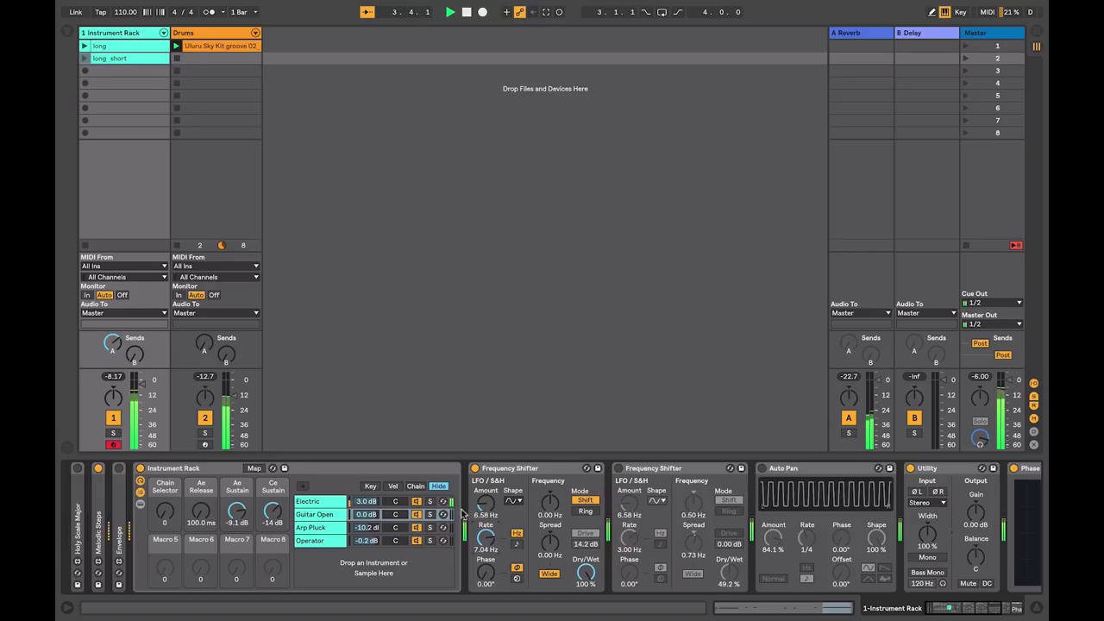
left_click_drag(485, 514, 485, 505)
left_click_drag(485, 505, 485, 498)
left_click_drag(485, 536, 485, 543)
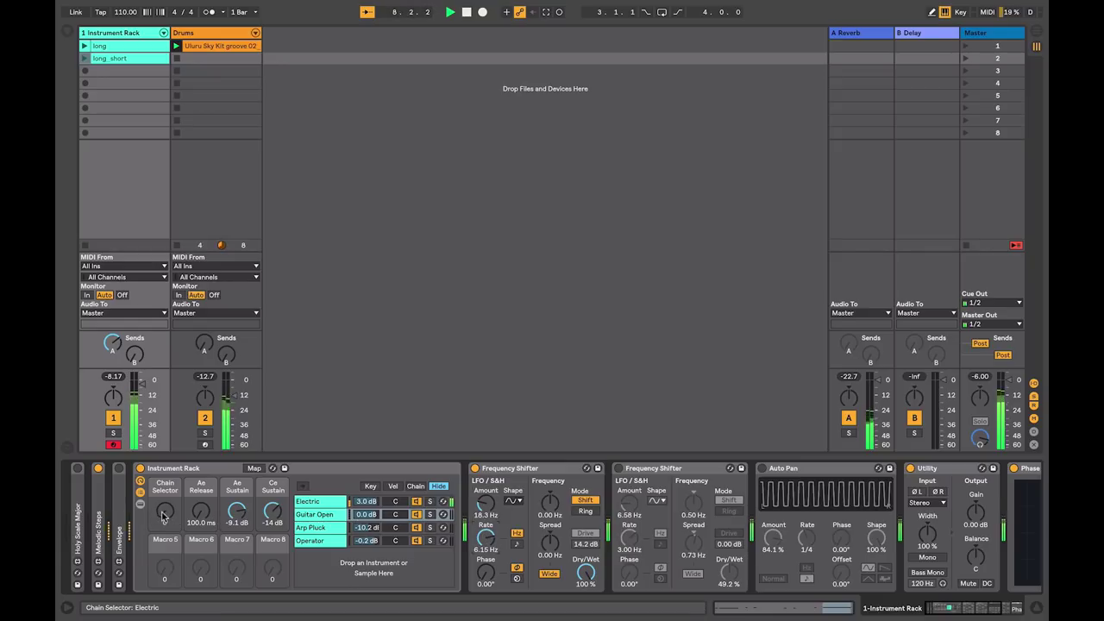
left_click_drag(163, 516, 163, 509)
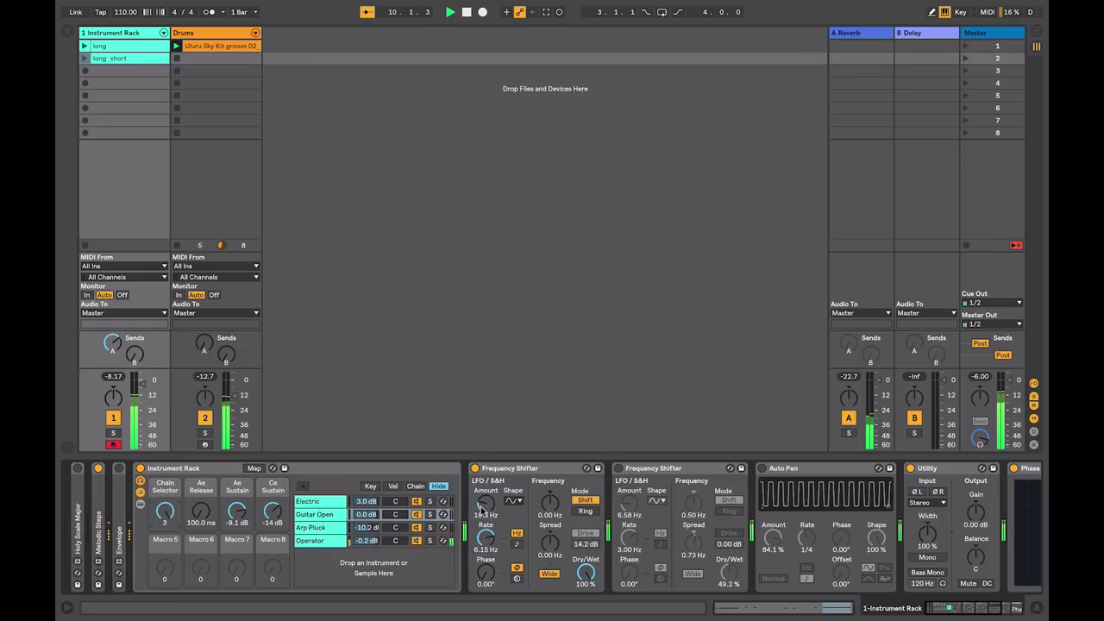
left_click_drag(481, 508, 480, 512)
left_click_drag(486, 535, 485, 538)
Step: Audition the Arp Pluck, Guitar Open and Electric chains, settling vibrato at 7.75 Hz and 2.55 Hz, then stop
left_click_drag(164, 510, 165, 515)
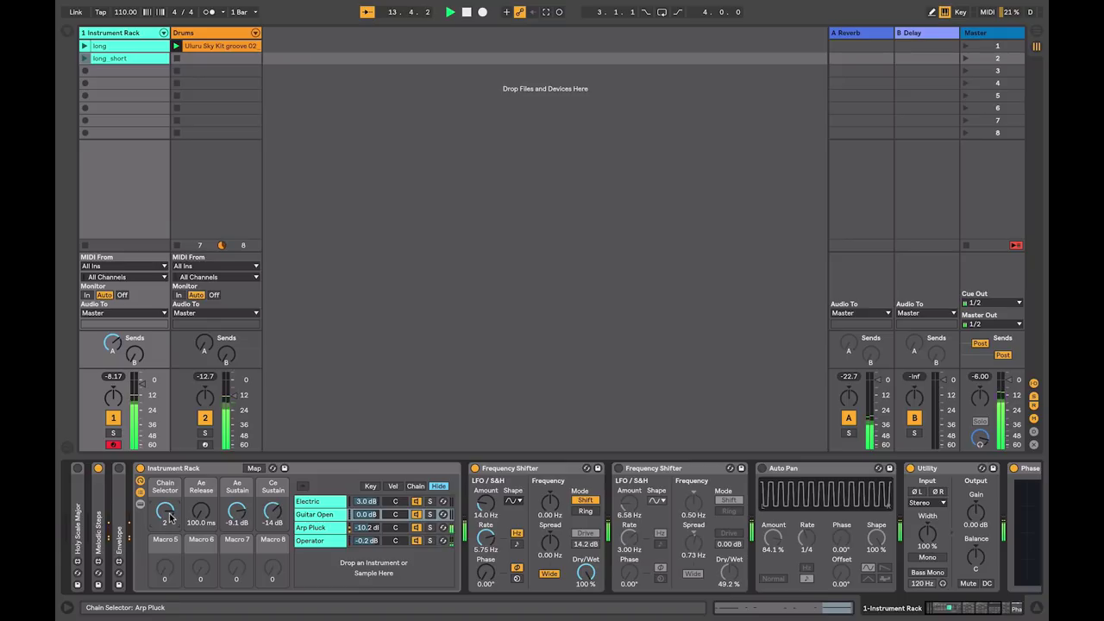
left_click_drag(169, 513, 169, 517)
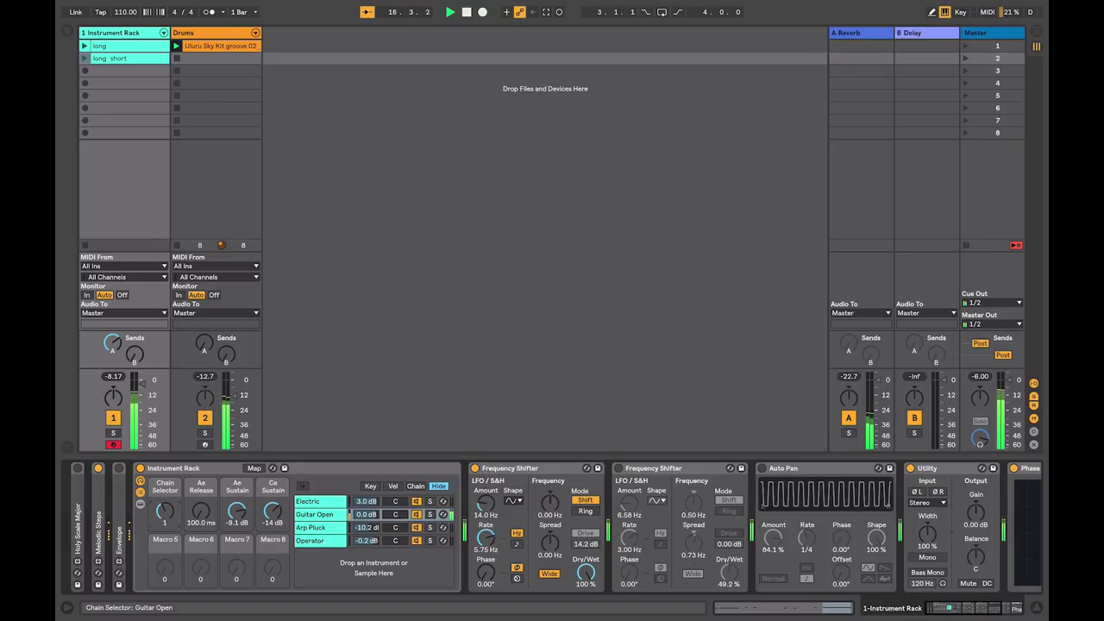
left_click_drag(167, 515, 167, 519)
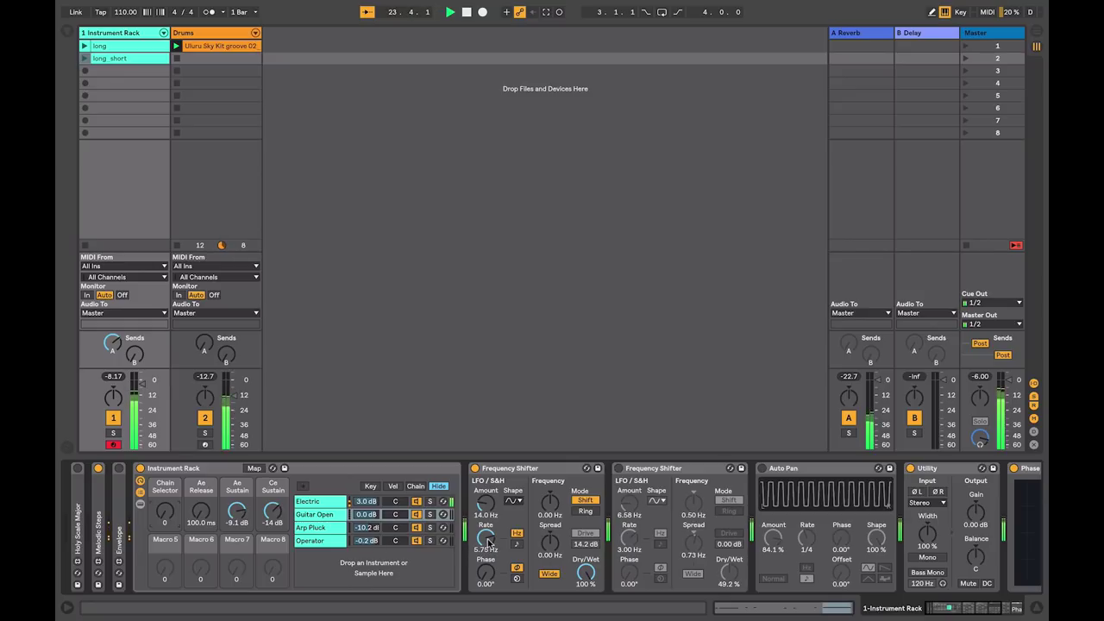
left_click_drag(488, 540, 488, 557)
left_click_drag(486, 503, 483, 513)
key("space")
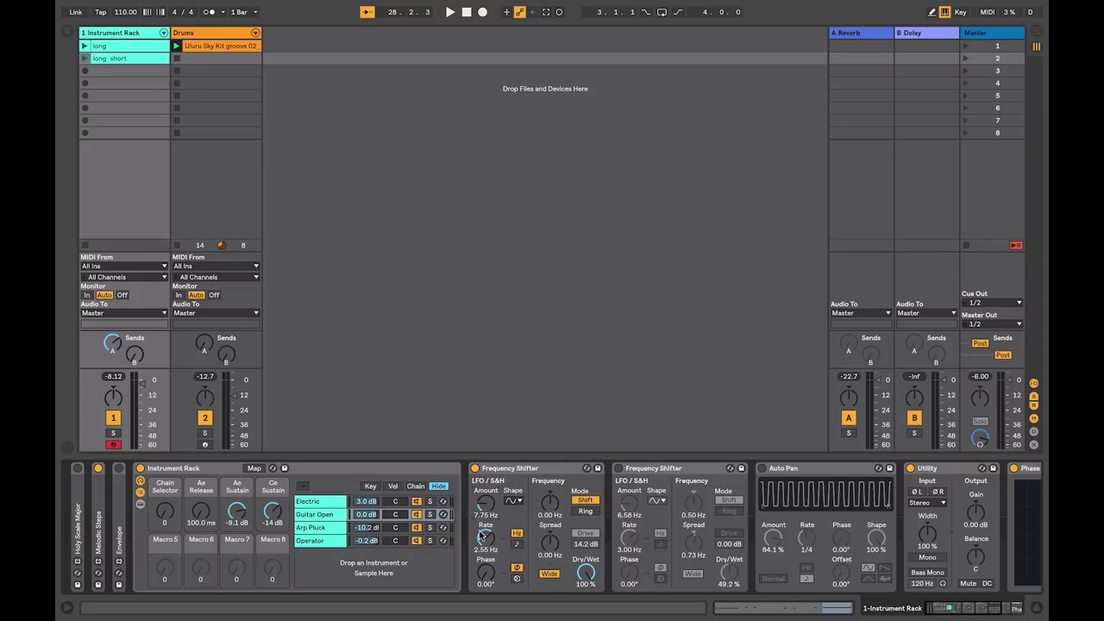
Step: Give Operator's envelope a 20 s attack and full 0.0 dB sustain, leaving its LFO off
left_click(312, 544)
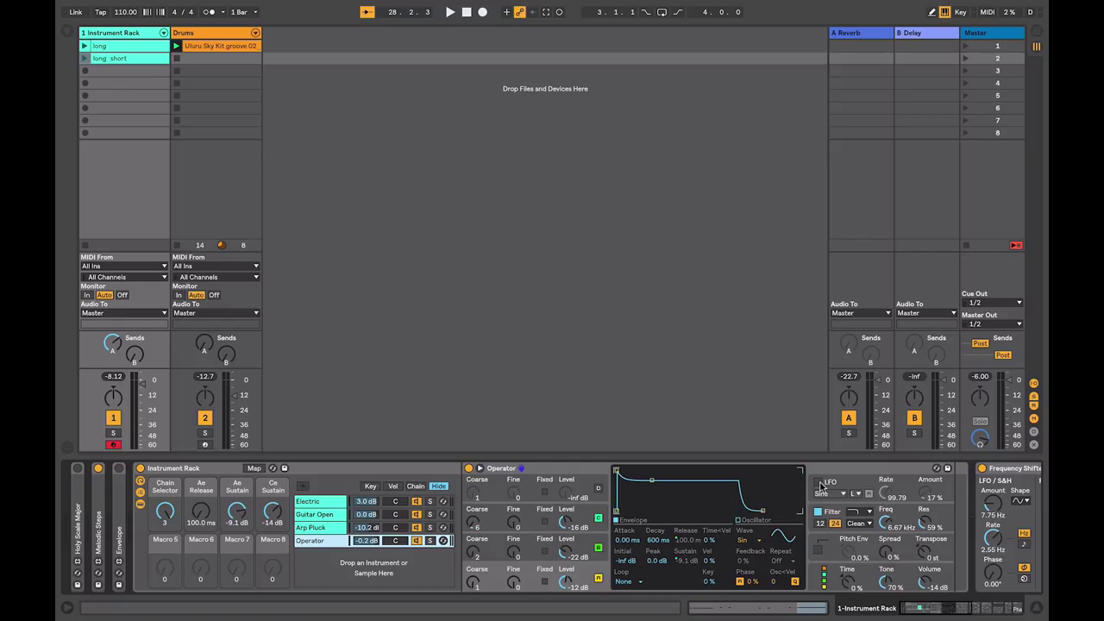
left_click(818, 484)
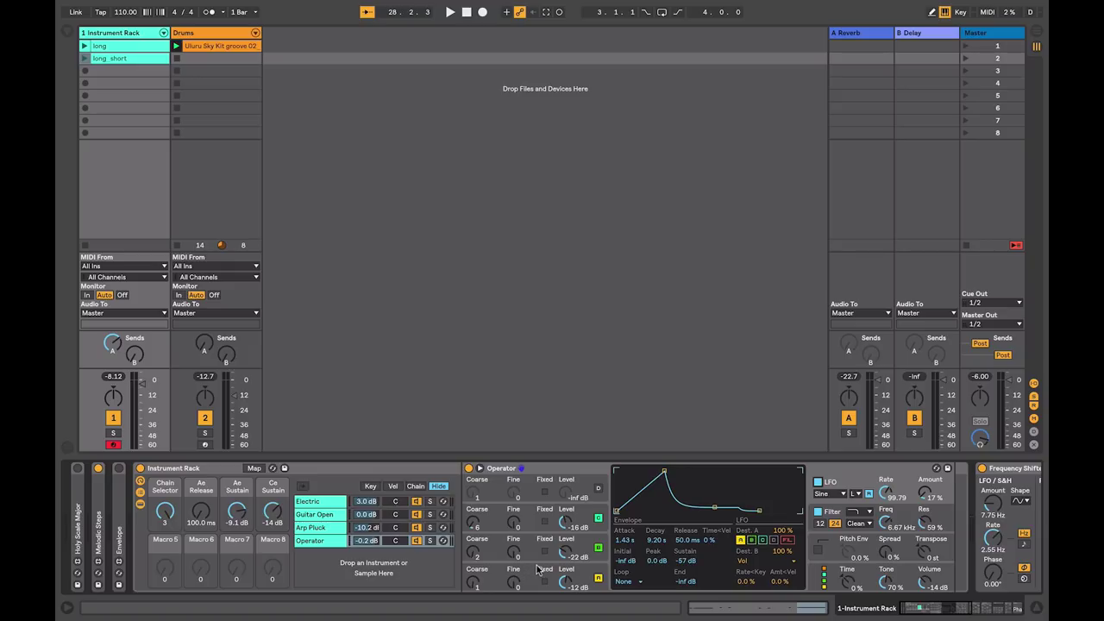
left_click_drag(620, 542, 621, 569)
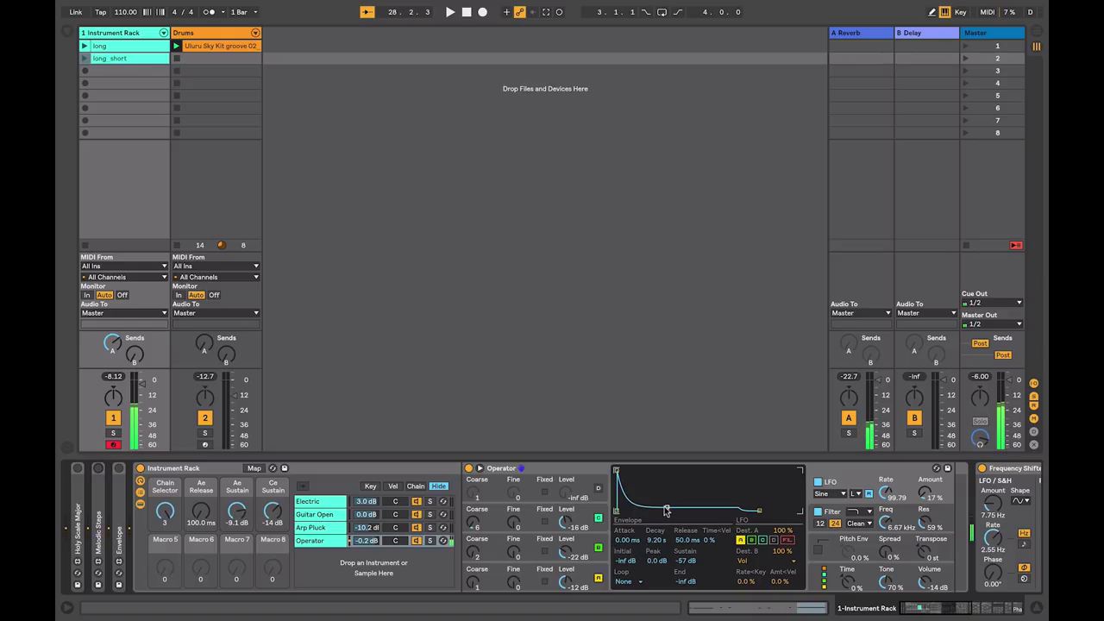
left_click_drag(666, 510, 667, 471)
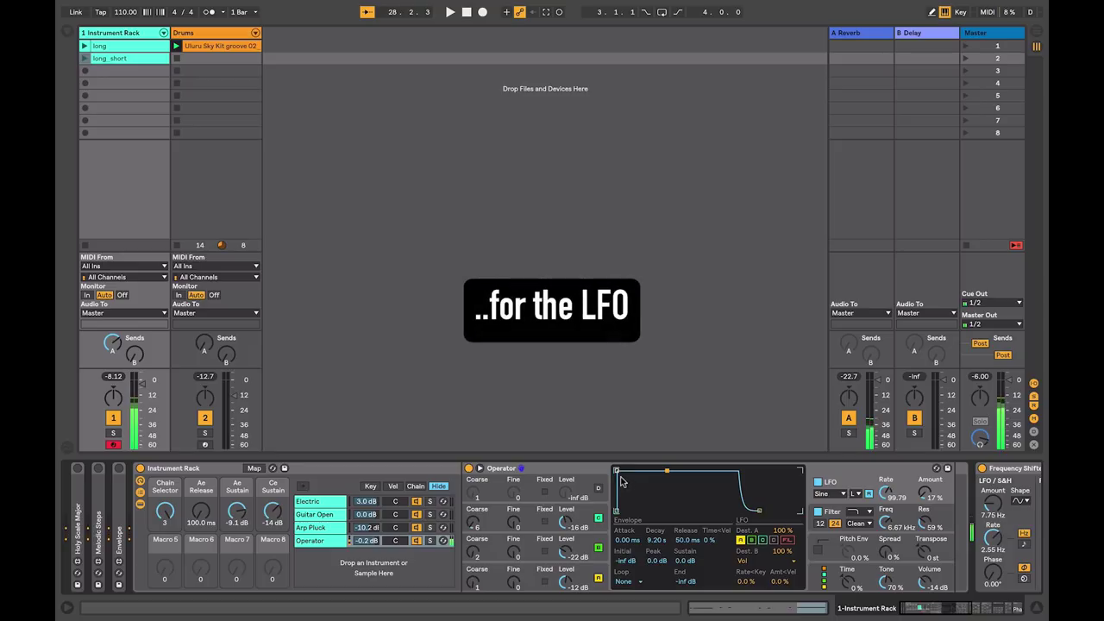
left_click_drag(616, 471, 672, 471)
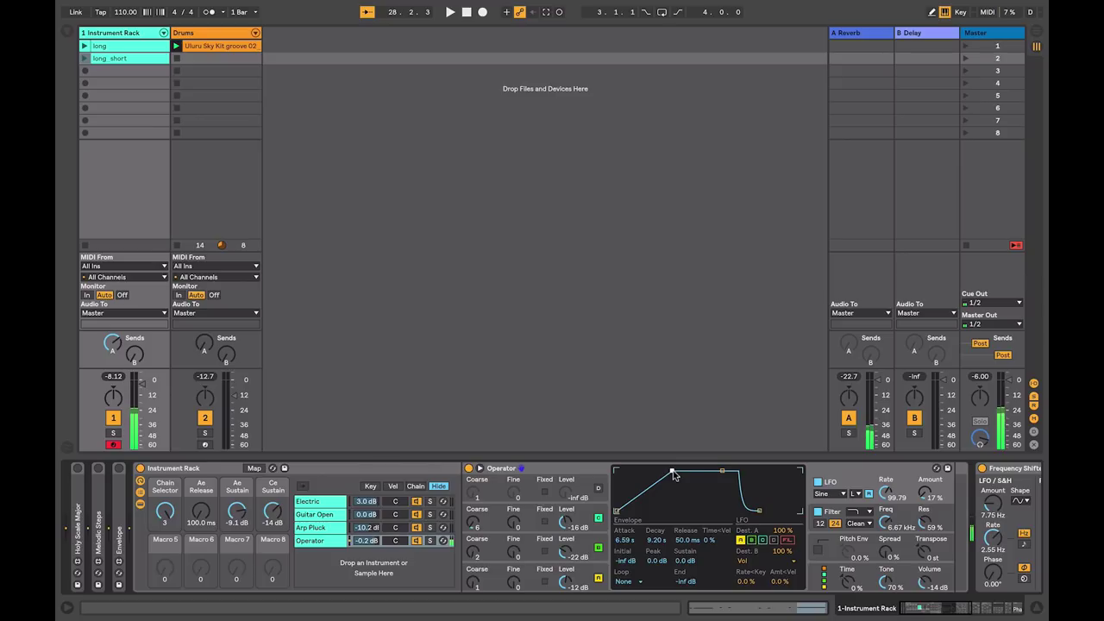
left_click_drag(671, 471, 676, 471)
left_click(818, 482)
Step: Fold Operator, unfold the Envelope device and map it to the first Frequency Shifter's LFO Amount
double_click(498, 468)
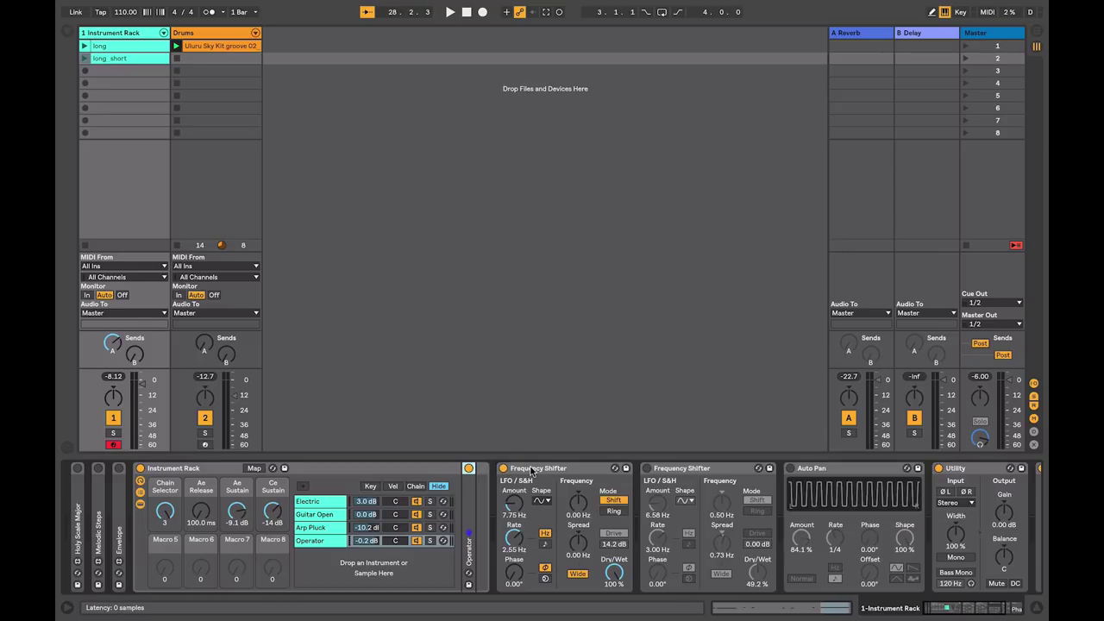
double_click(119, 503)
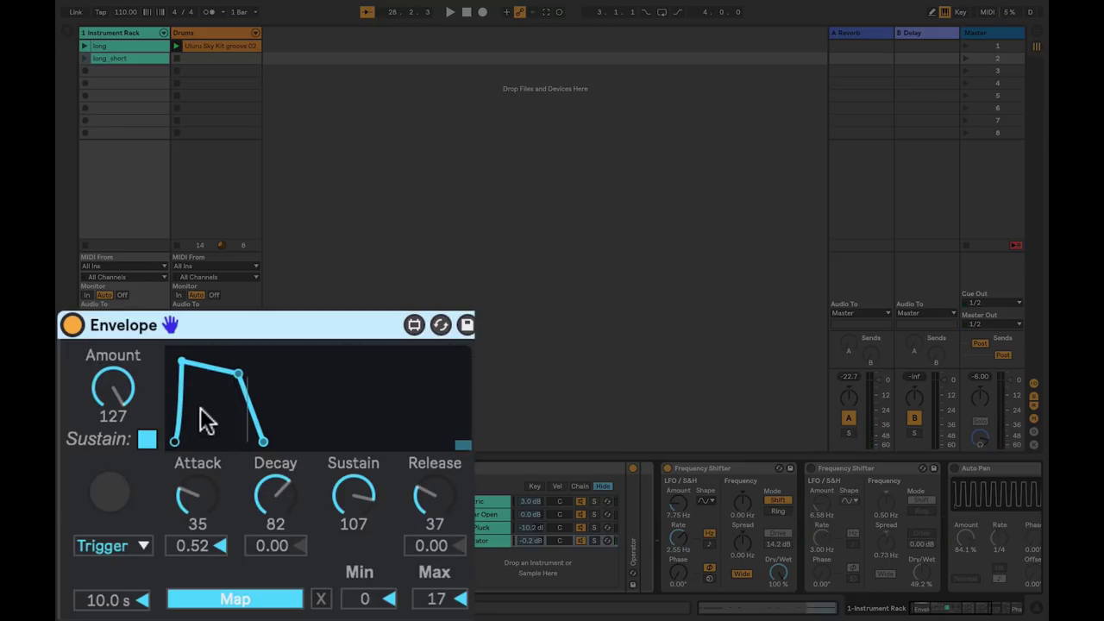
left_click(248, 601)
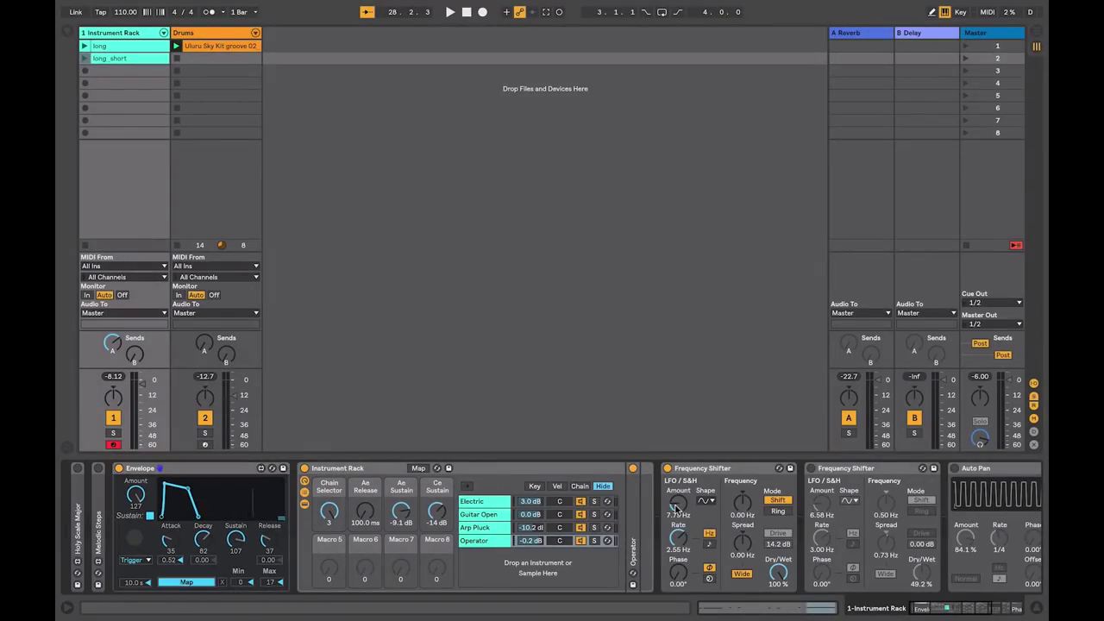
left_click(677, 507)
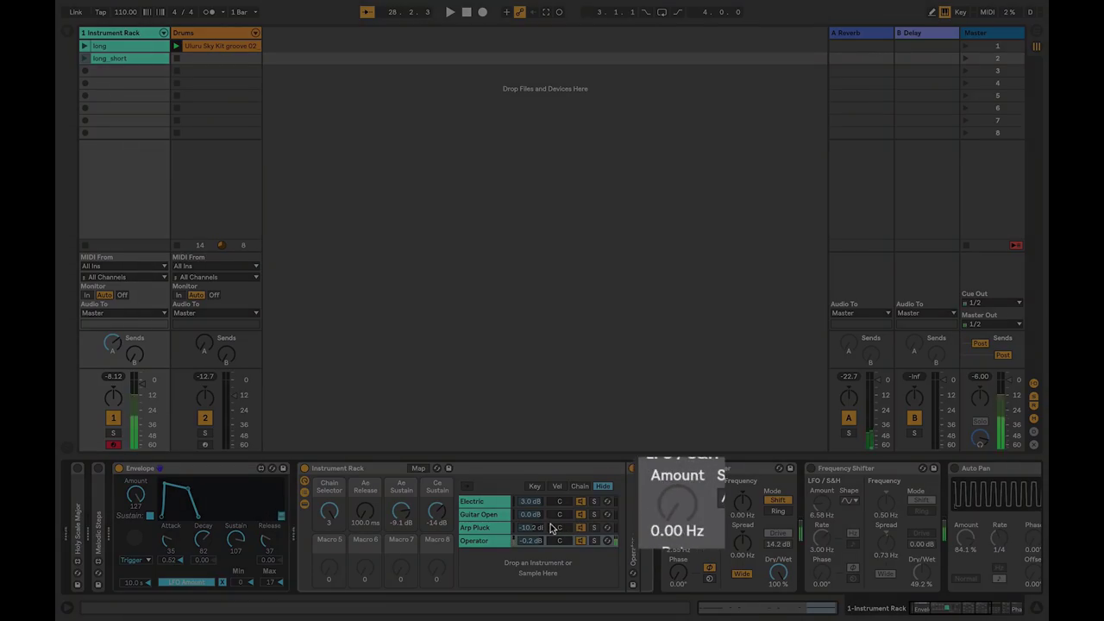
left_click(673, 539)
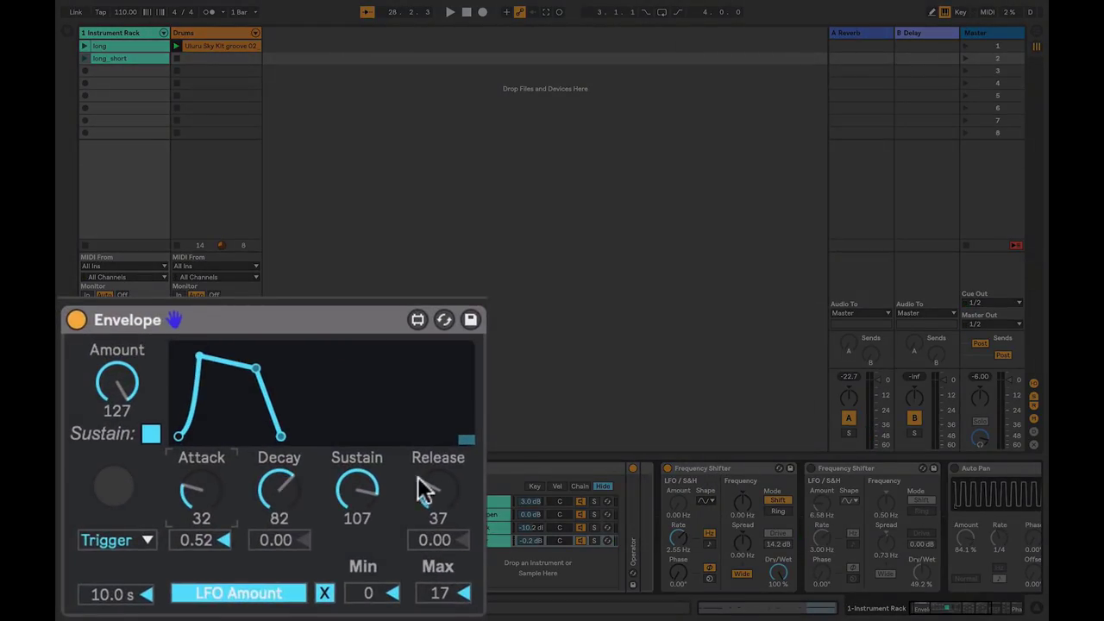
Step: Adjust the Envelope's attack, set its time to 8.29 s and its Max to 23
left_click_drag(179, 528, 179, 516)
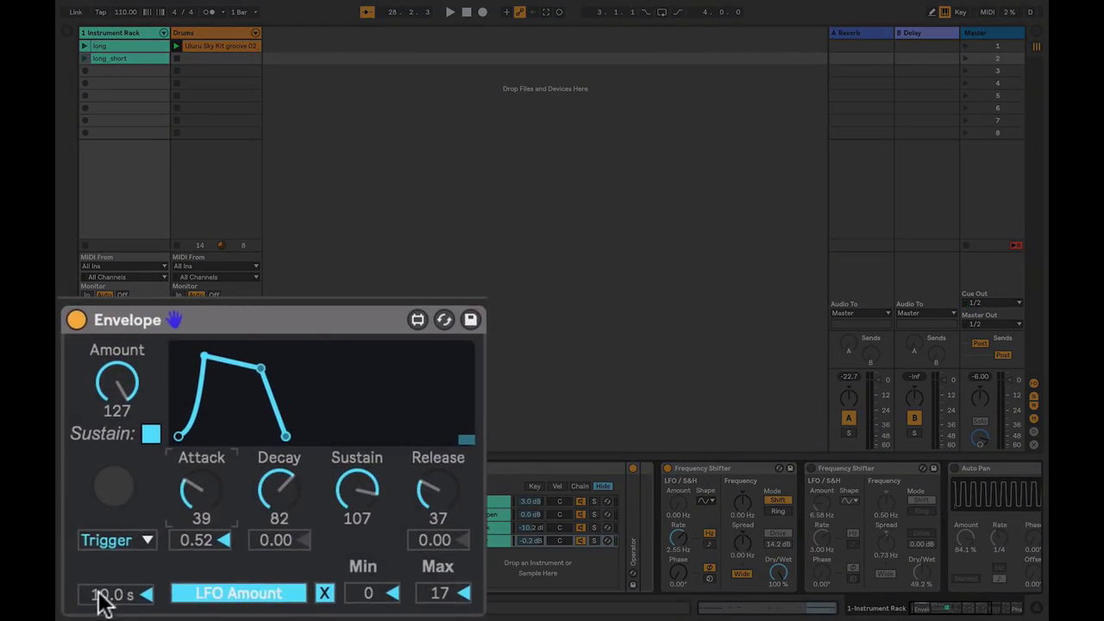
mouse_move(98, 595)
left_mouse_down()
mouse_move(98, 614)
mouse_move(98, 577)
left_mouse_up()
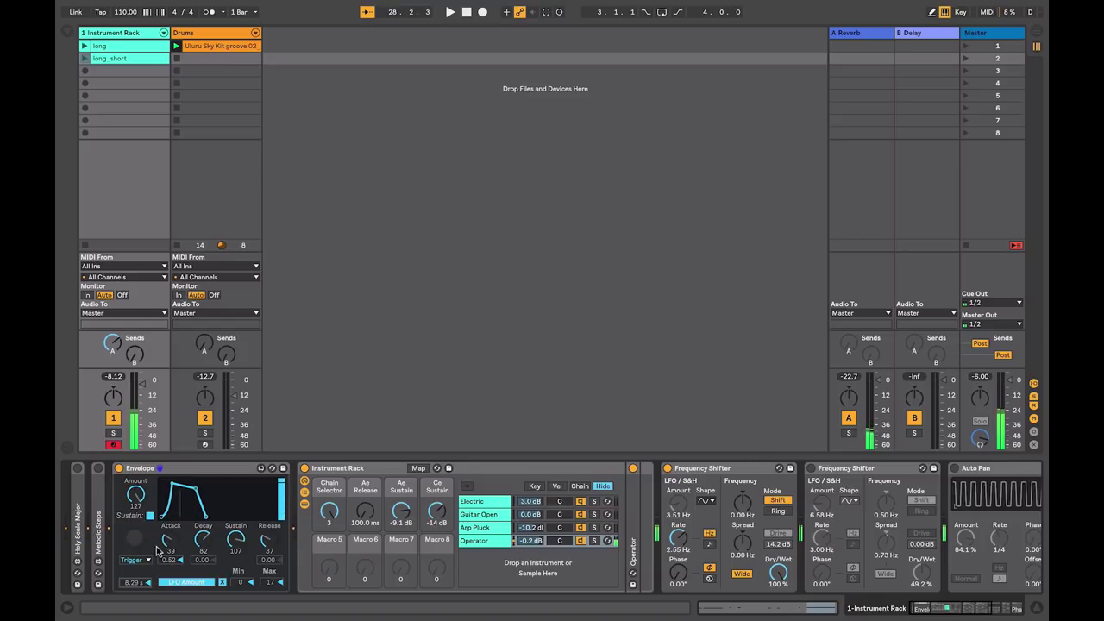
mouse_move(269, 582)
left_mouse_down()
mouse_move(269, 560)
mouse_move(269, 578)
left_mouse_up()
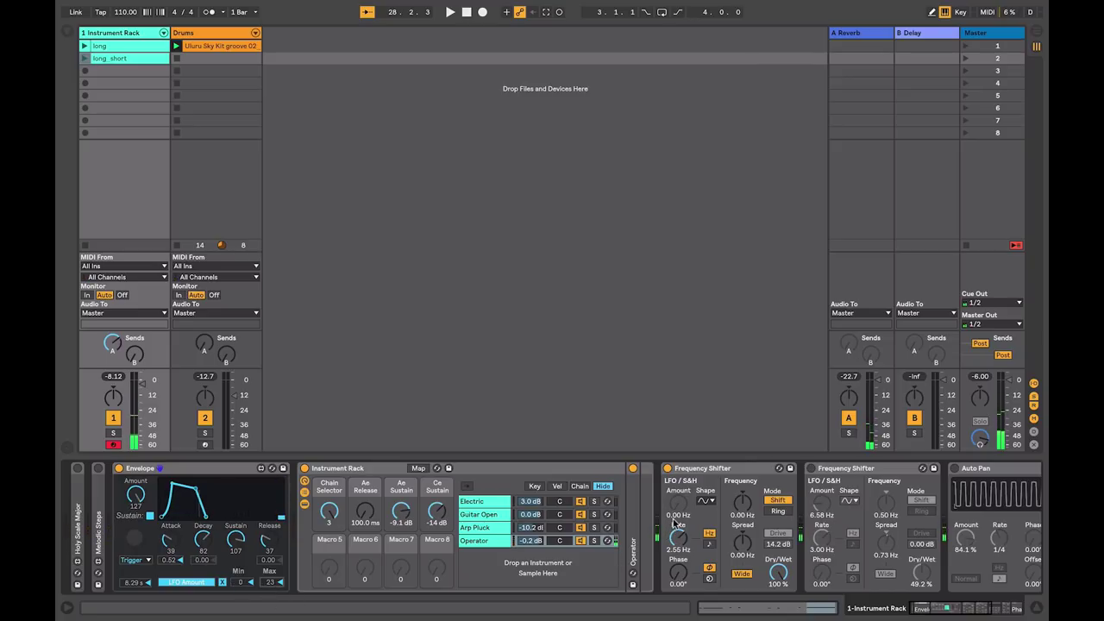
Step: Retry the mapped LFO control and readjust the Envelope's maximum output
left_click(677, 524)
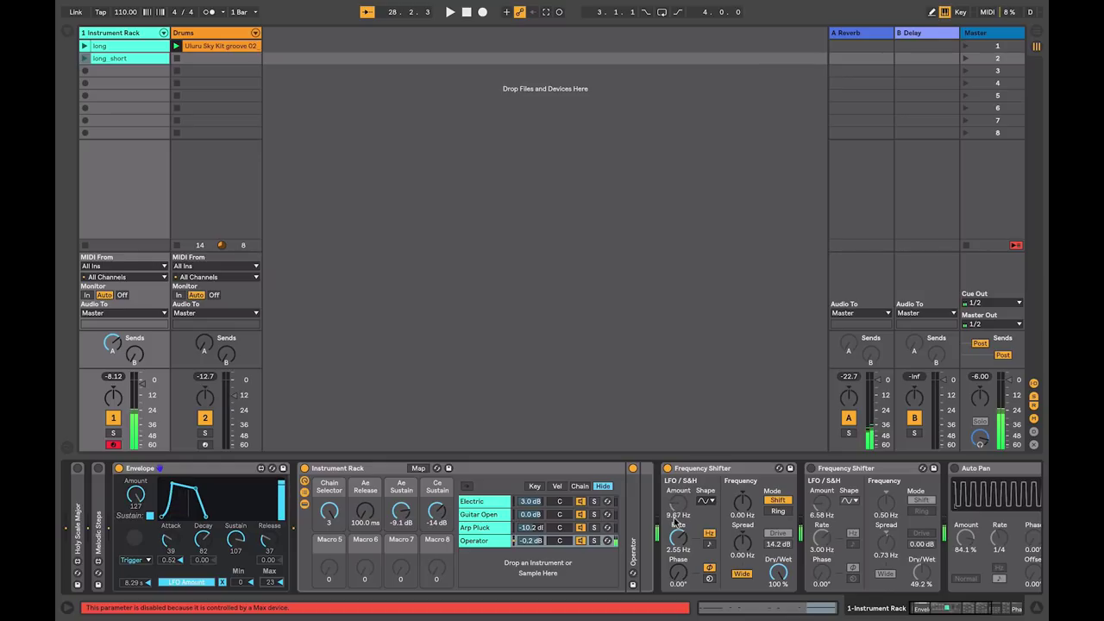
left_click_drag(270, 582, 270, 599)
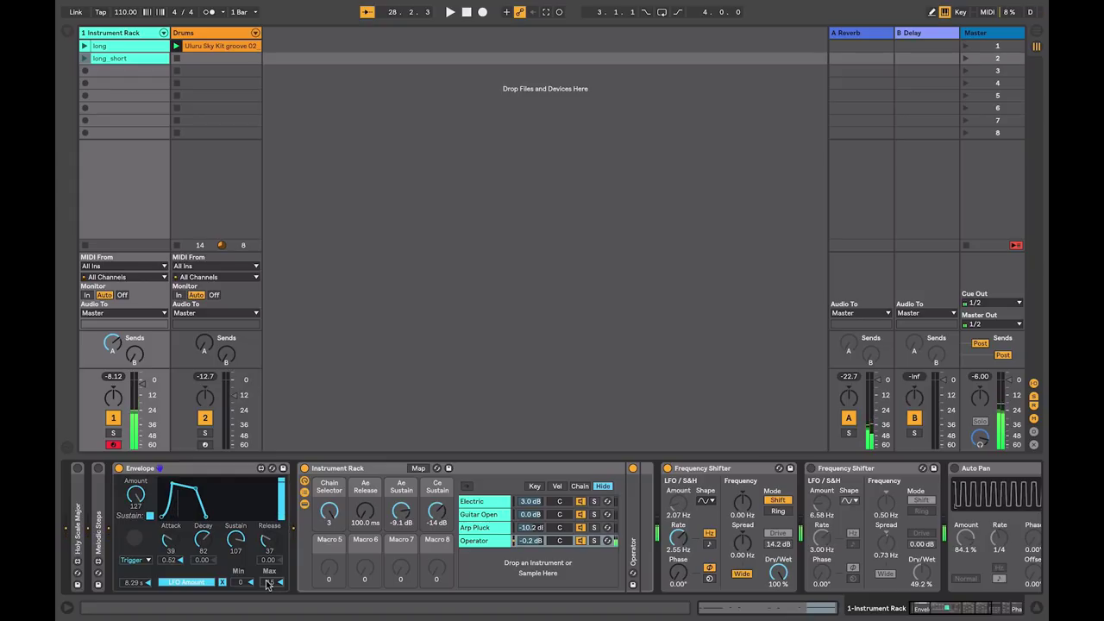
left_click_drag(268, 585, 269, 587)
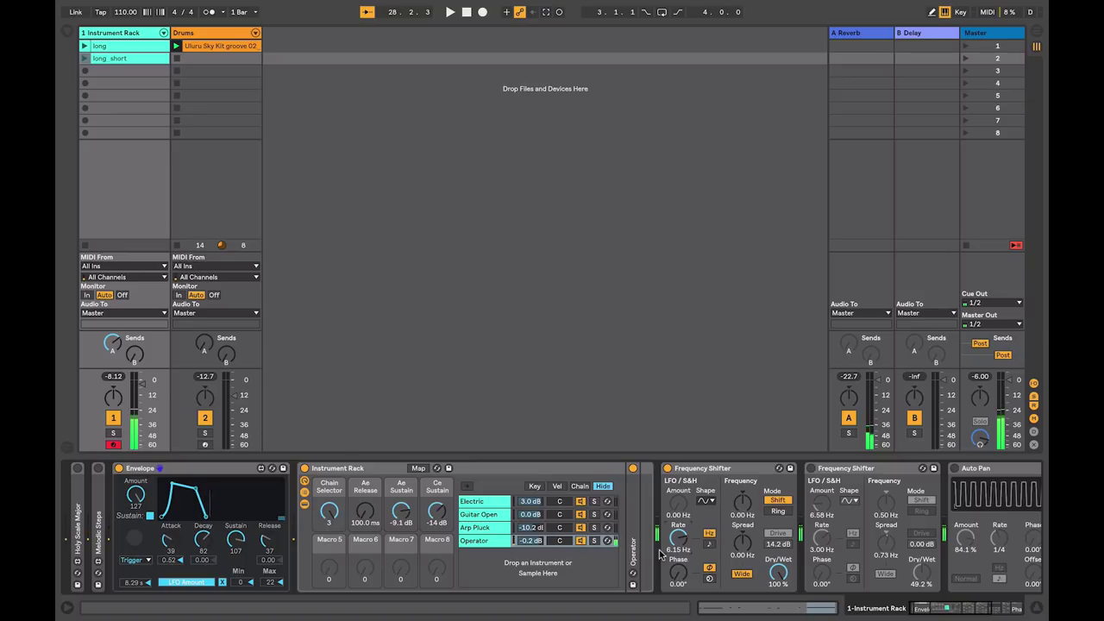
Step: Clear the Envelope mapping, bypass Frequency Shifter 1, and set Auto Pan to a 100% sine at 2.12 Hz
left_click(222, 582)
left_click(666, 469)
left_click(929, 612)
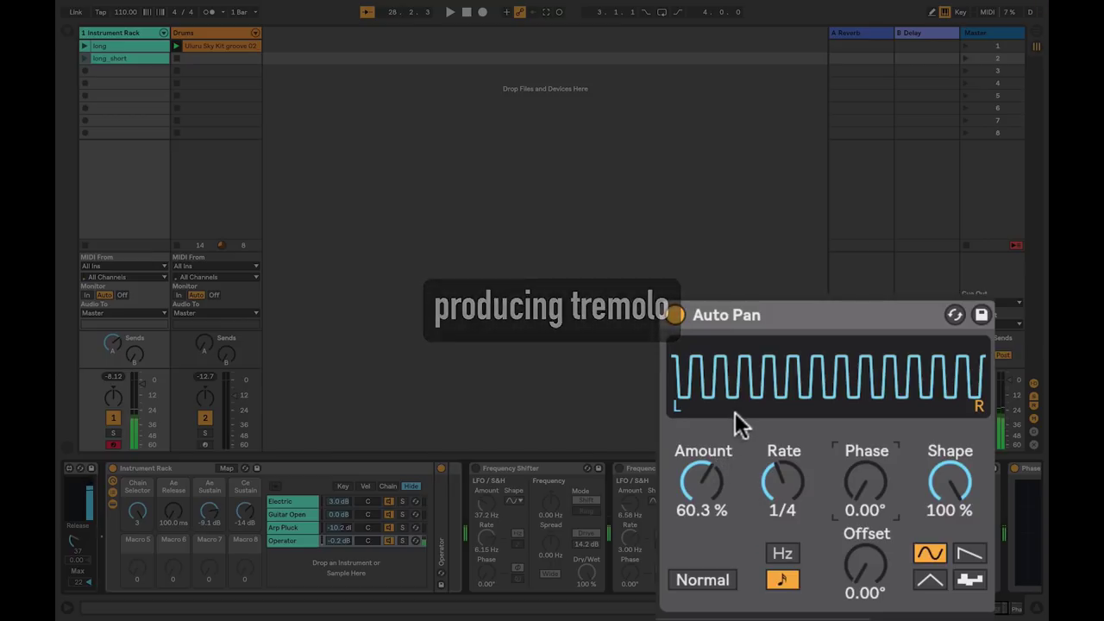
left_click_drag(949, 483, 948, 569)
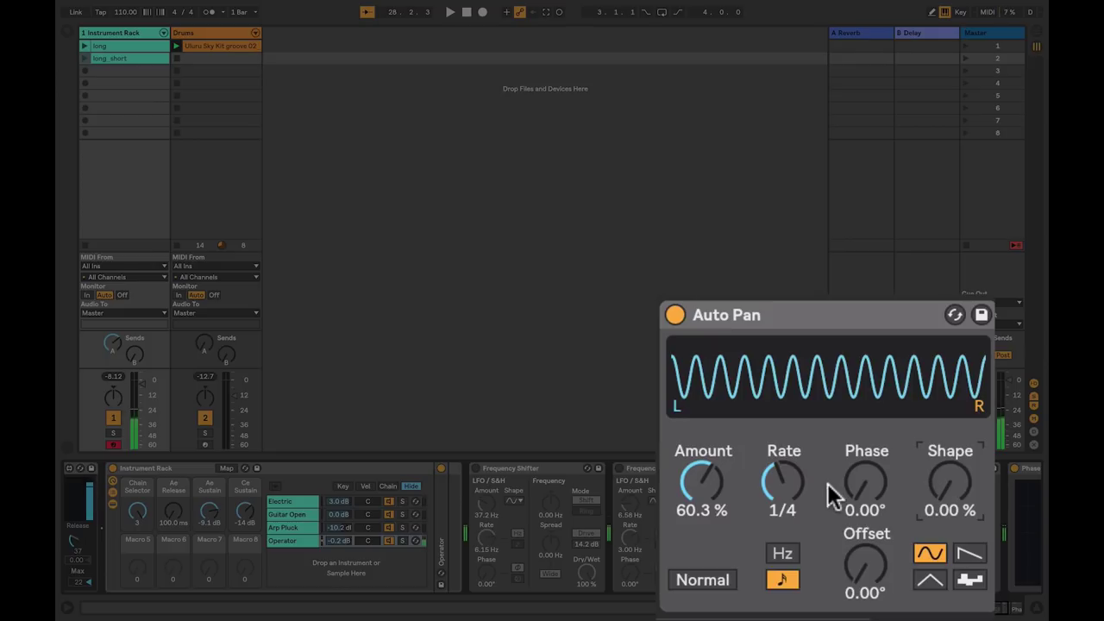
left_click_drag(708, 478, 708, 407)
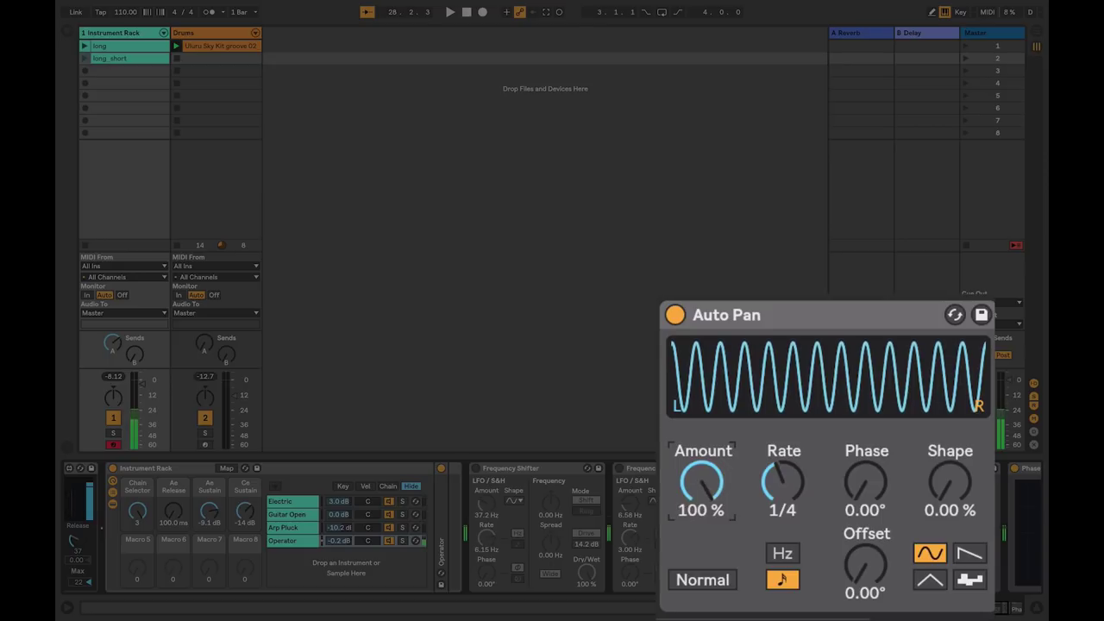
left_click(782, 554)
mouse_move(779, 502)
left_mouse_down()
mouse_move(780, 526)
mouse_move(779, 509)
left_mouse_up()
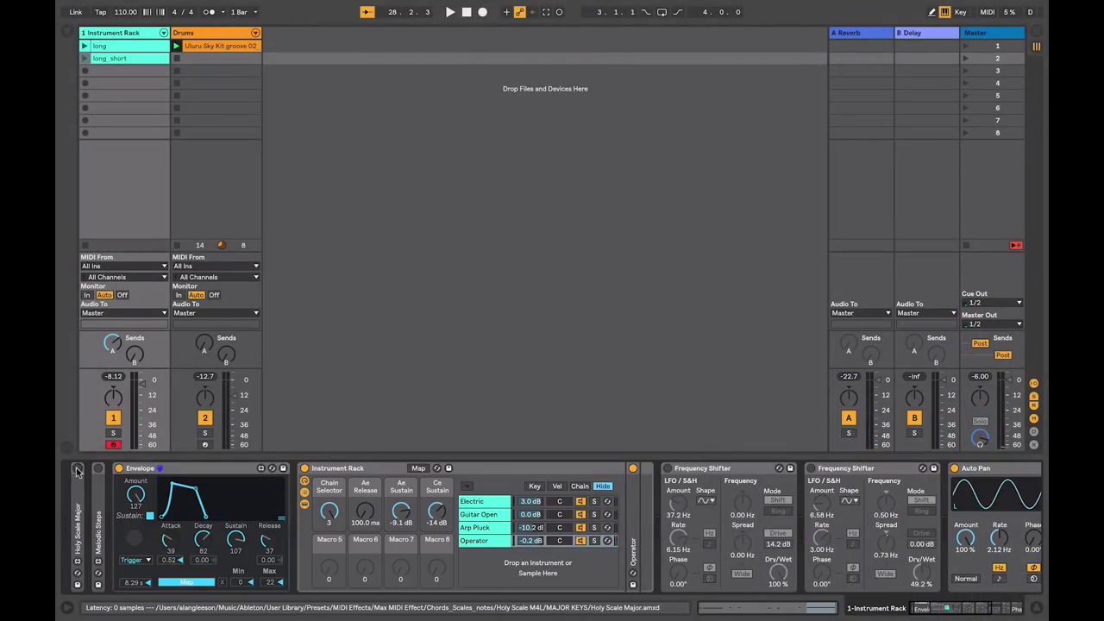
Step: Sweep the Auto Pan rate in hertz down below 1 Hz, then switch it back to note sync
left_click_drag(940, 612, 963, 616)
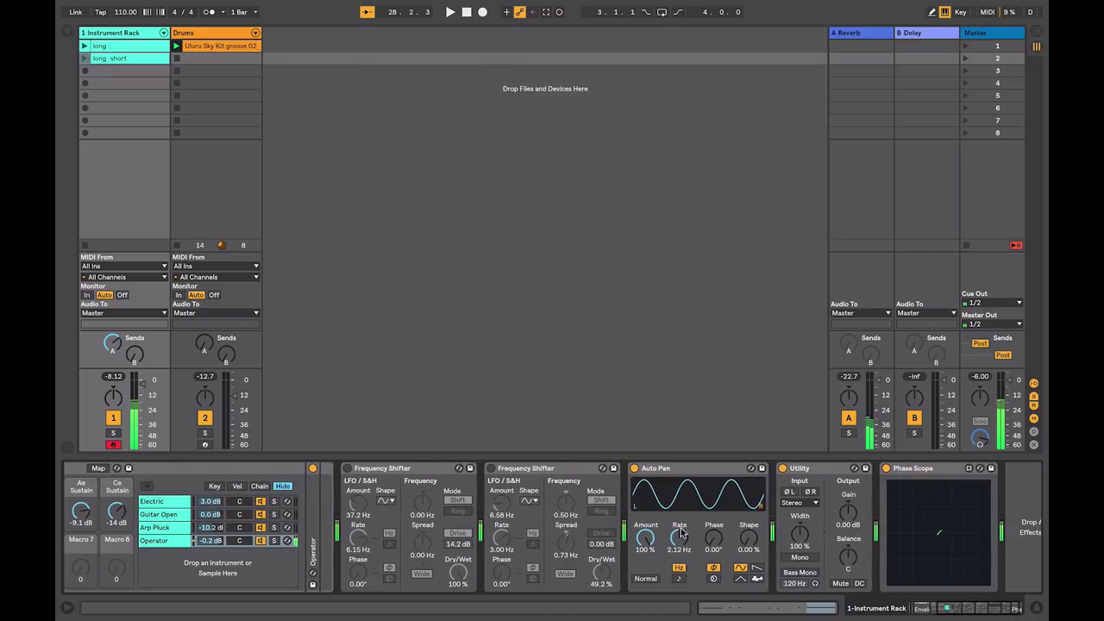
mouse_move(681, 531)
left_mouse_down()
mouse_move(679, 508)
mouse_move(680, 586)
left_mouse_up()
left_click_drag(680, 536, 679, 552)
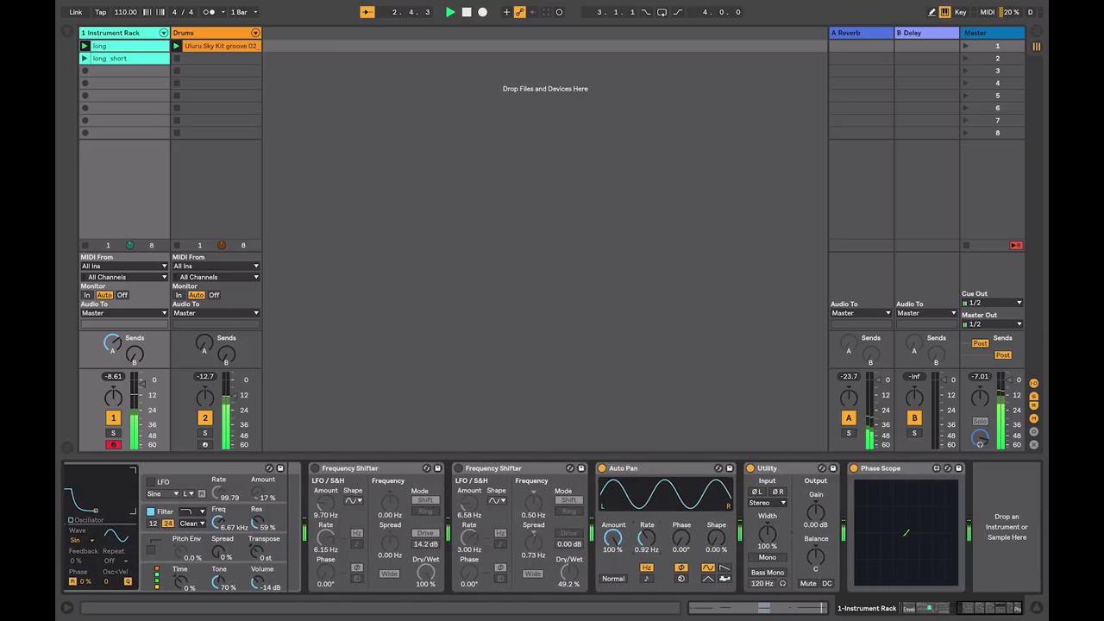
left_click_drag(647, 536, 649, 542)
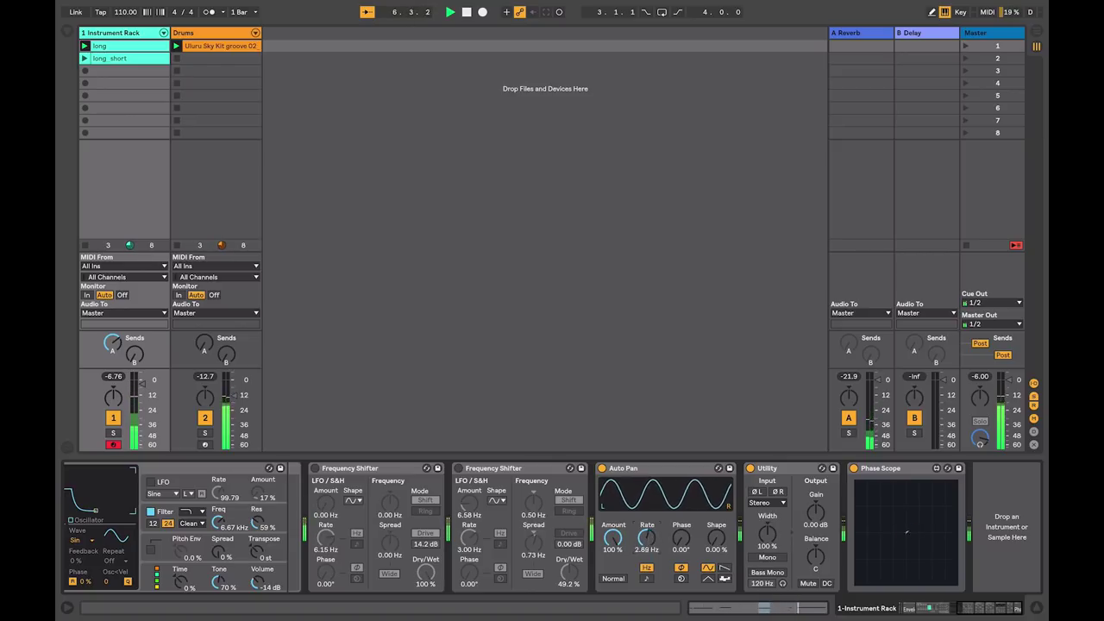
left_click_drag(649, 539, 649, 556)
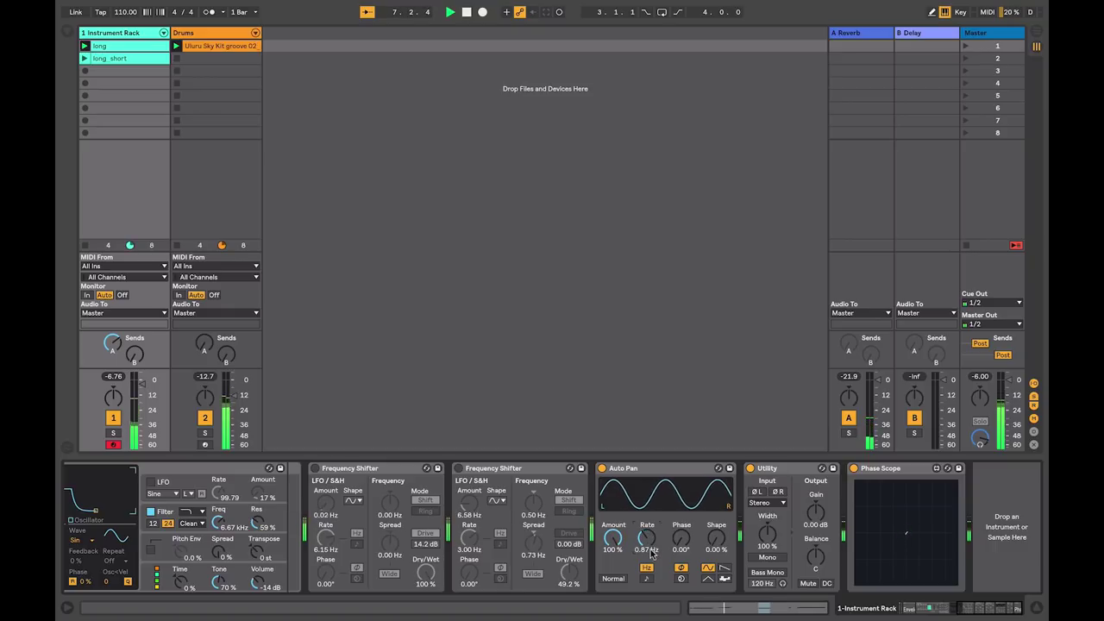
left_click(646, 579)
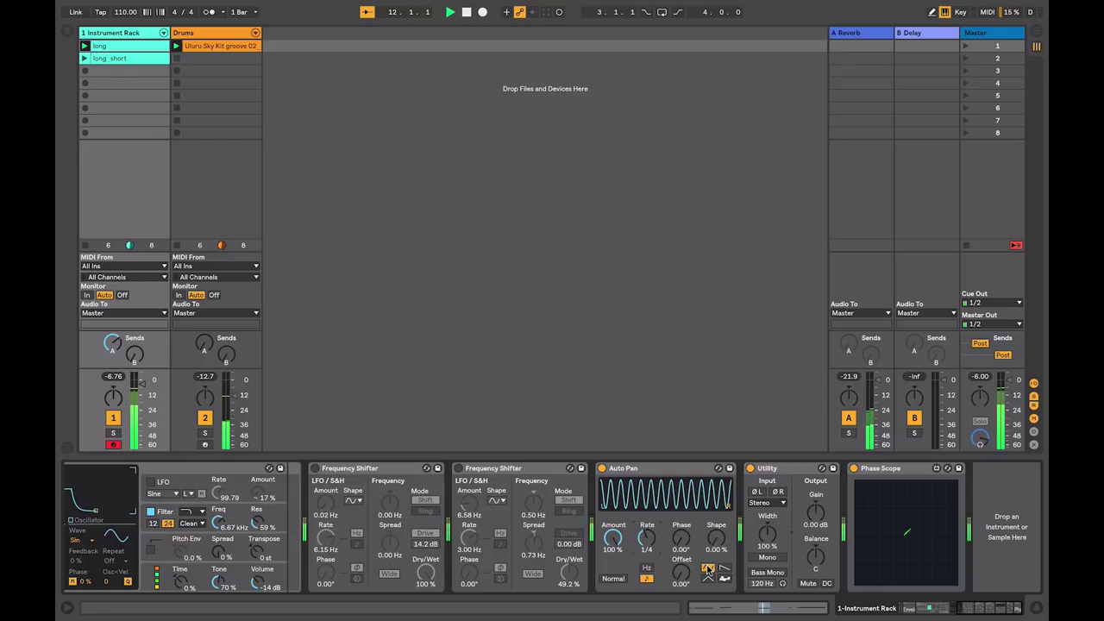
Step: Push Auto Pan's shape to 100% square and step the synced rate up to 3/8
left_click_drag(715, 541, 714, 508)
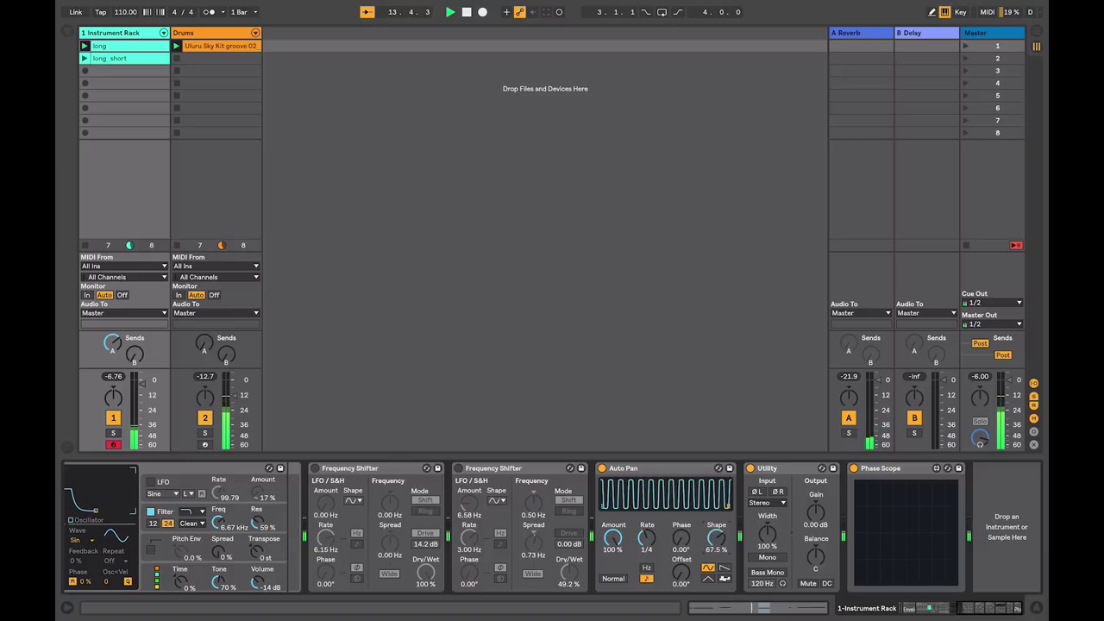
left_click_drag(715, 536, 715, 533)
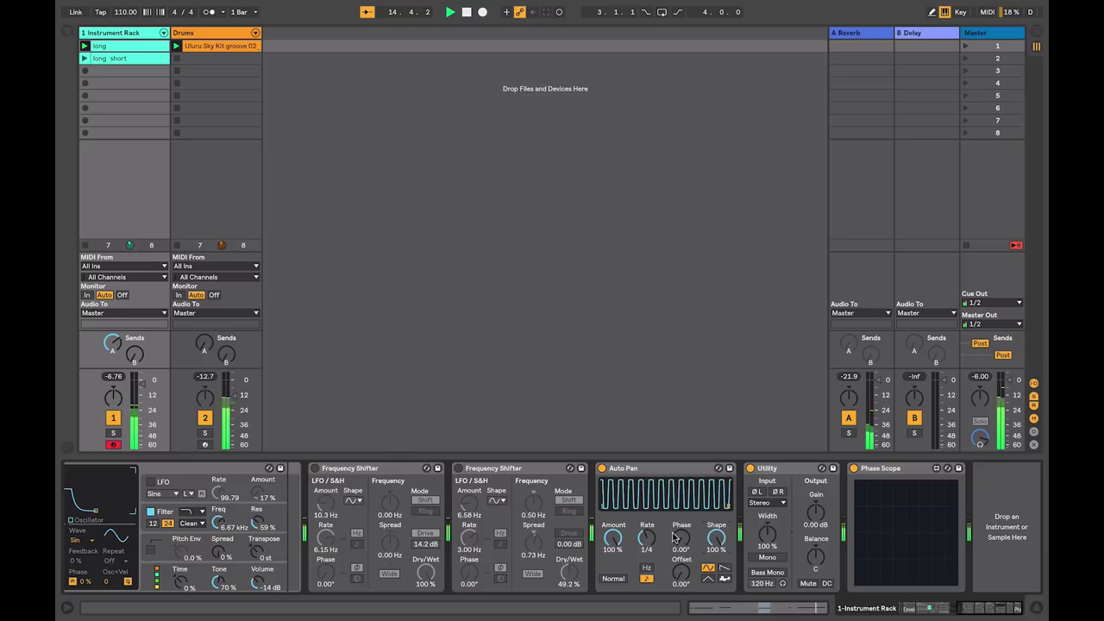
left_click_drag(644, 539, 645, 526)
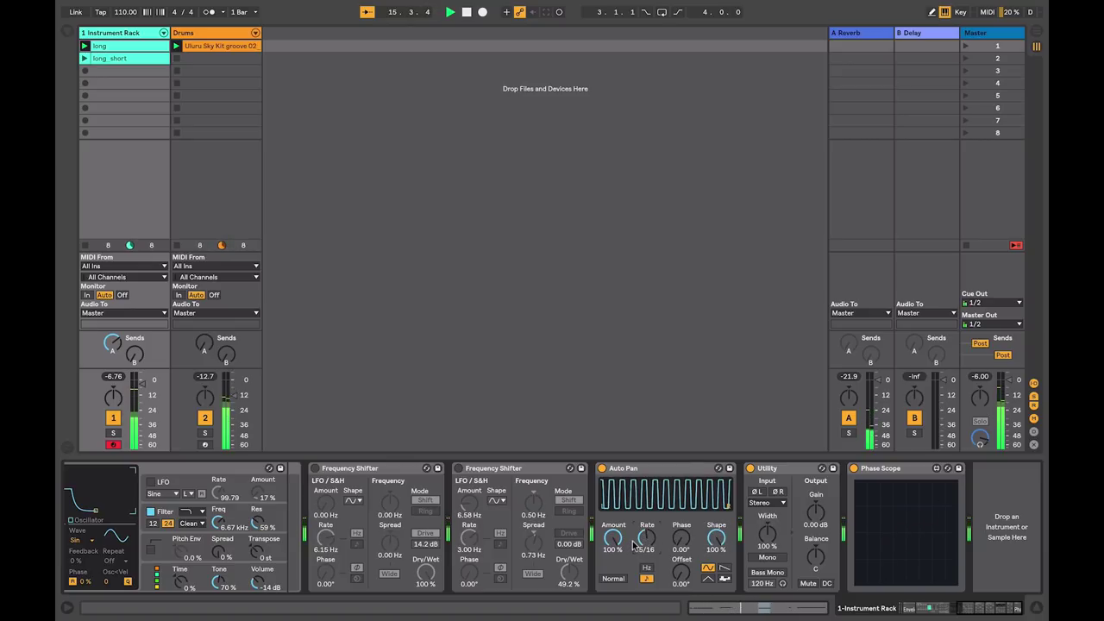
key("Up")
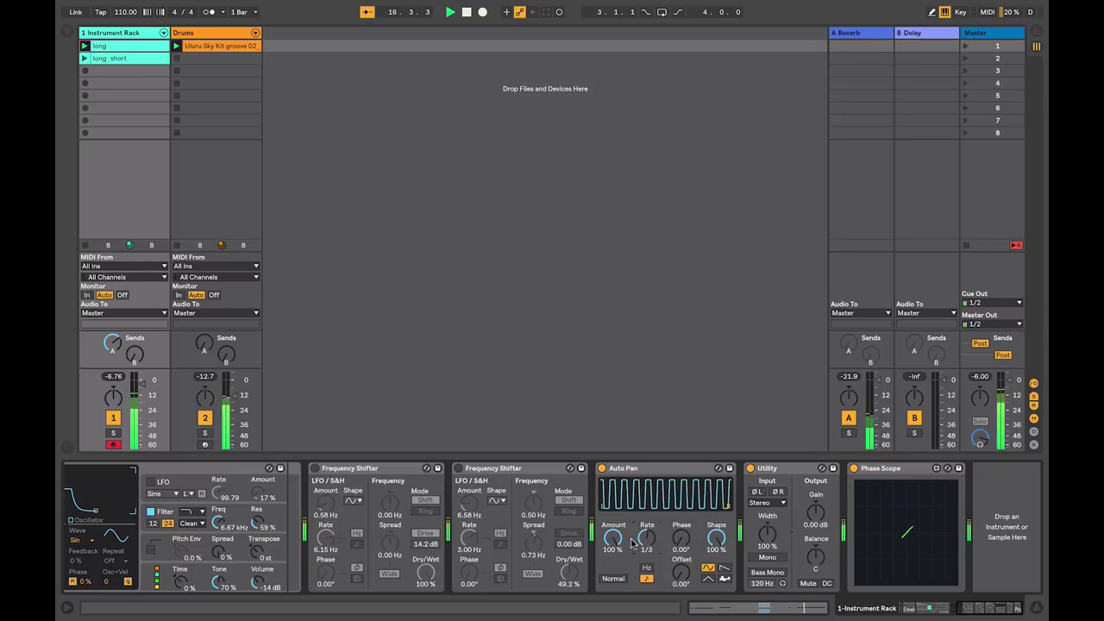
key("Up")
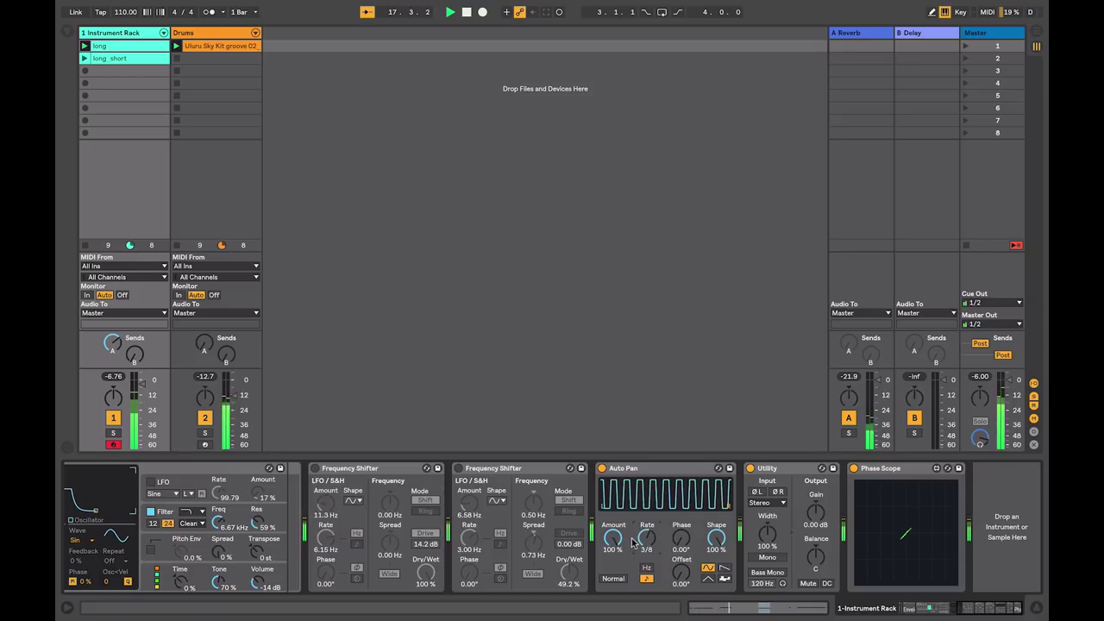
Step: Launch the long_short clip and step the Auto Pan rate down to 3/16
left_click(84, 58)
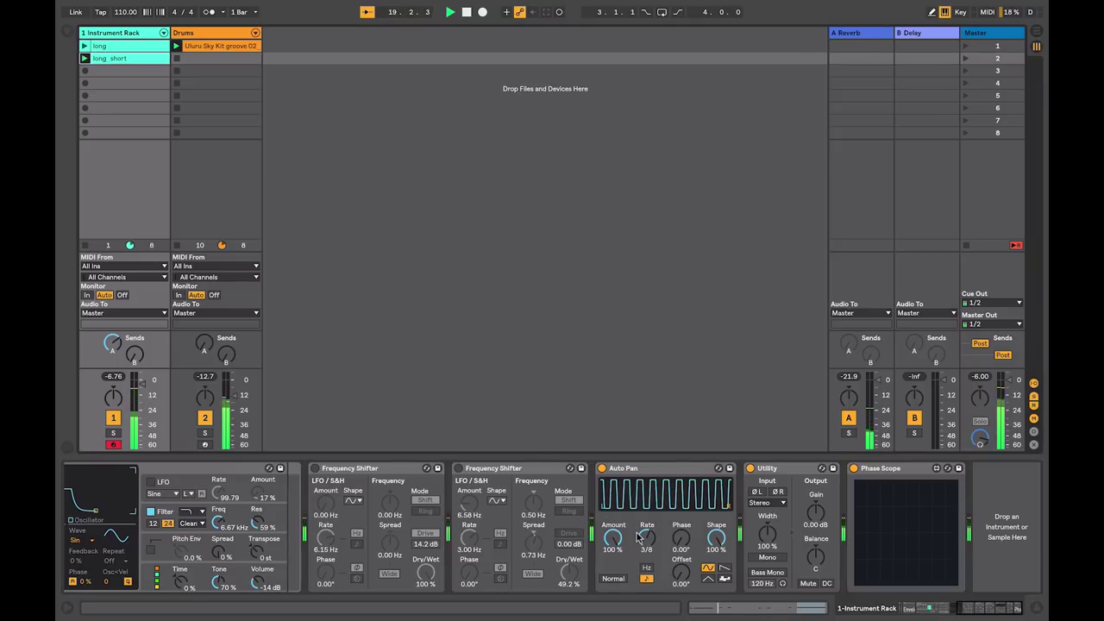
key("Down")
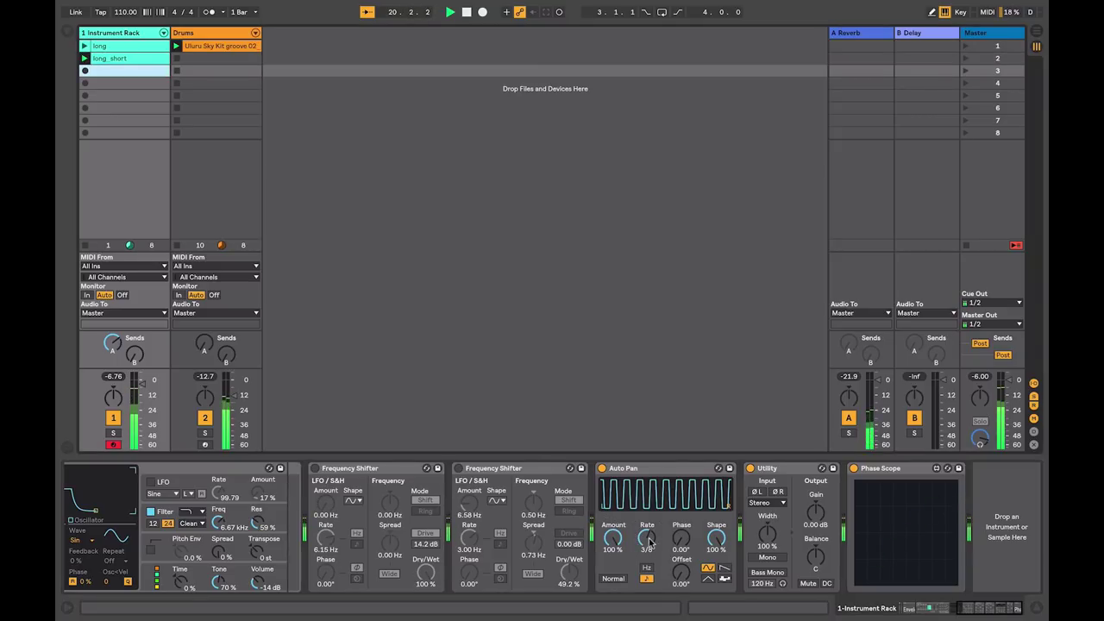
scroll(648, 541, "up", 3)
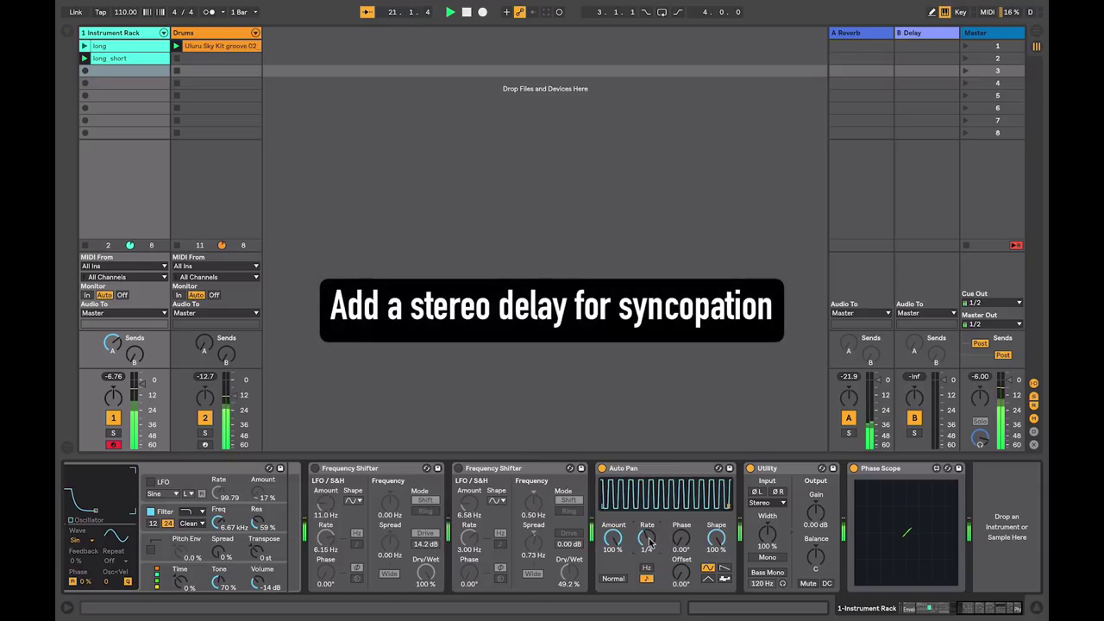
scroll(648, 541, "up", 1)
scroll(648, 541, "up", 1)
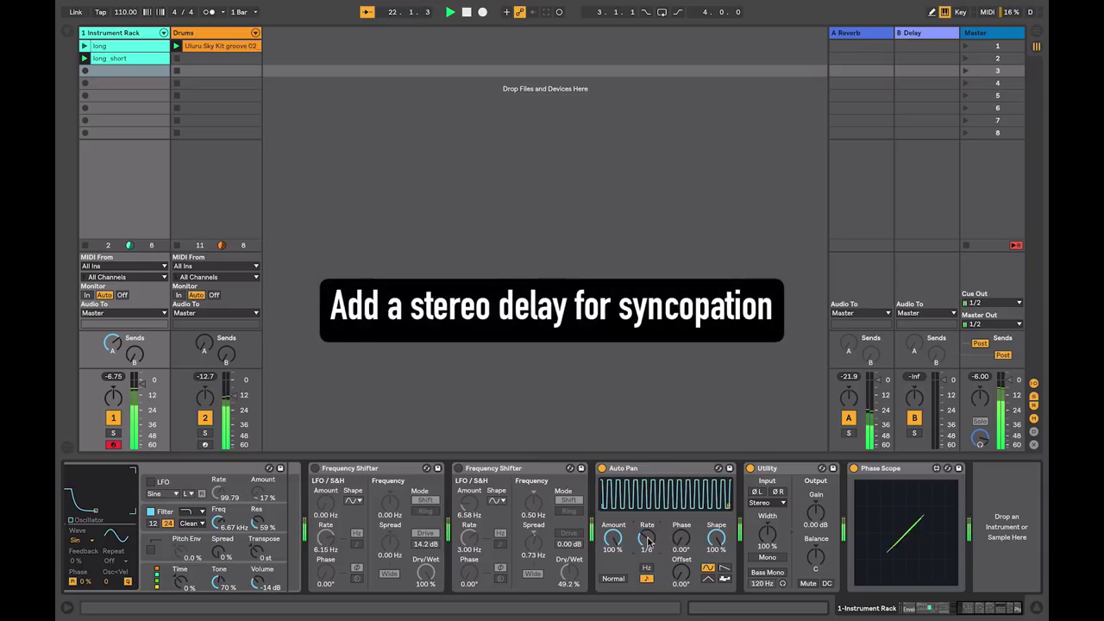
scroll(668, 546, "up", 1)
scroll(668, 547, "up", 1)
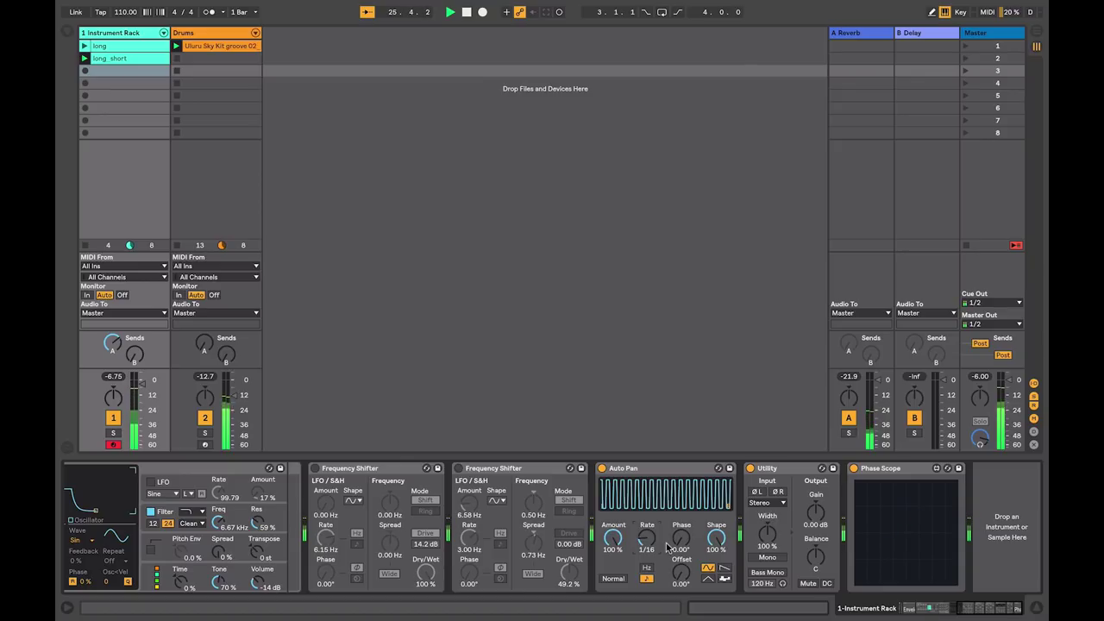
scroll(668, 546, "down", 1)
scroll(668, 546, "down", 1)
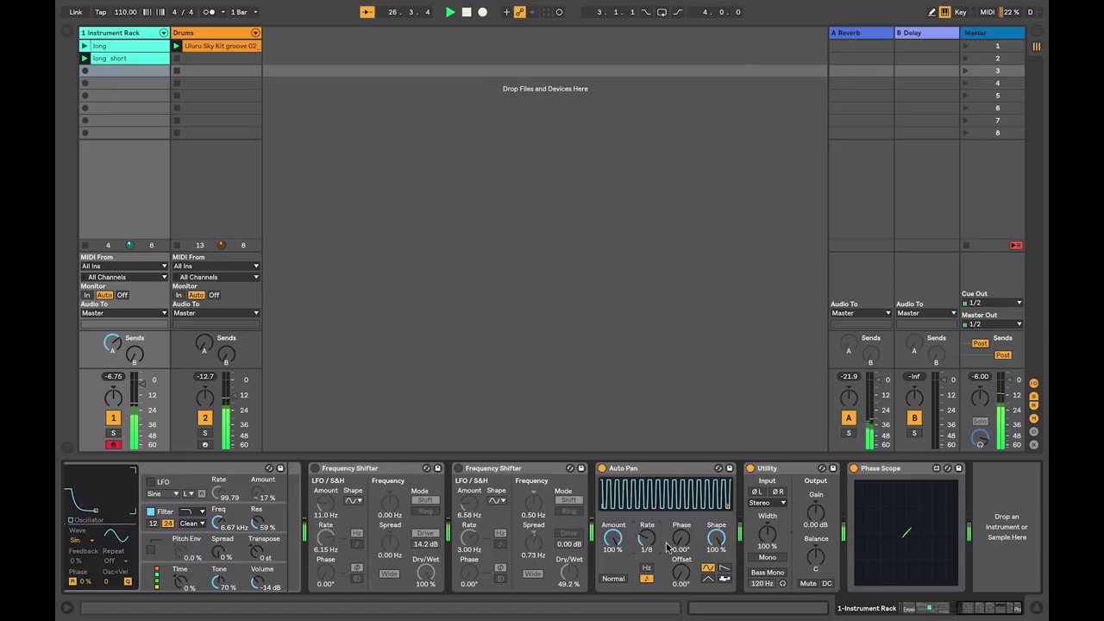
scroll(668, 547, "down", 1)
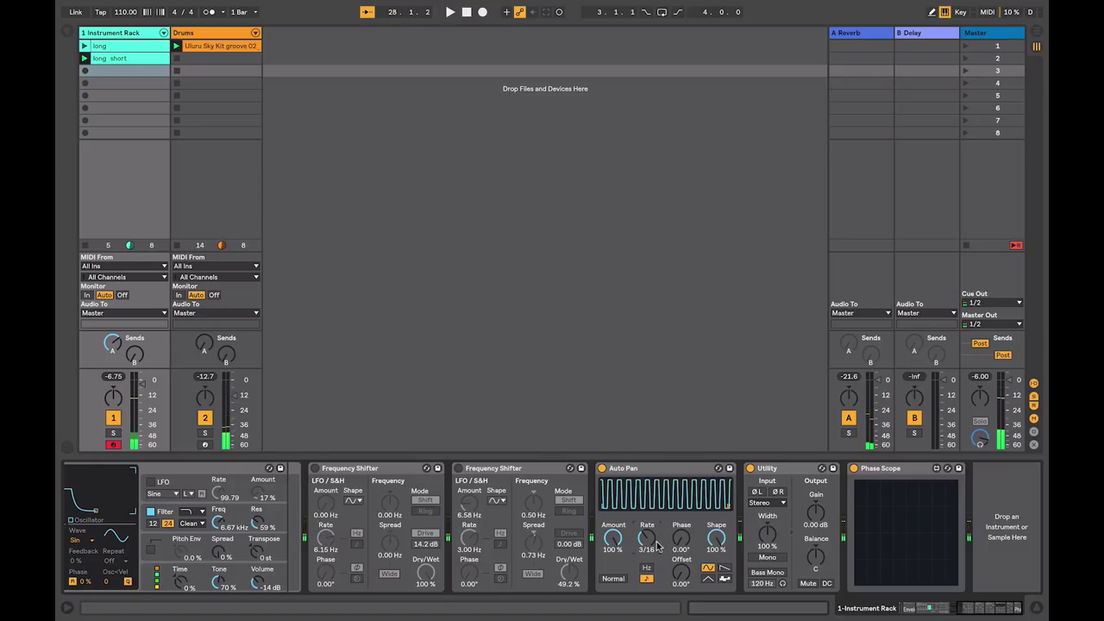
Step: Bypass Auto Pan; enable the second Frequency Shifter with minimum LFO rate, zero spread, 1 Hz shift
left_click(602, 468)
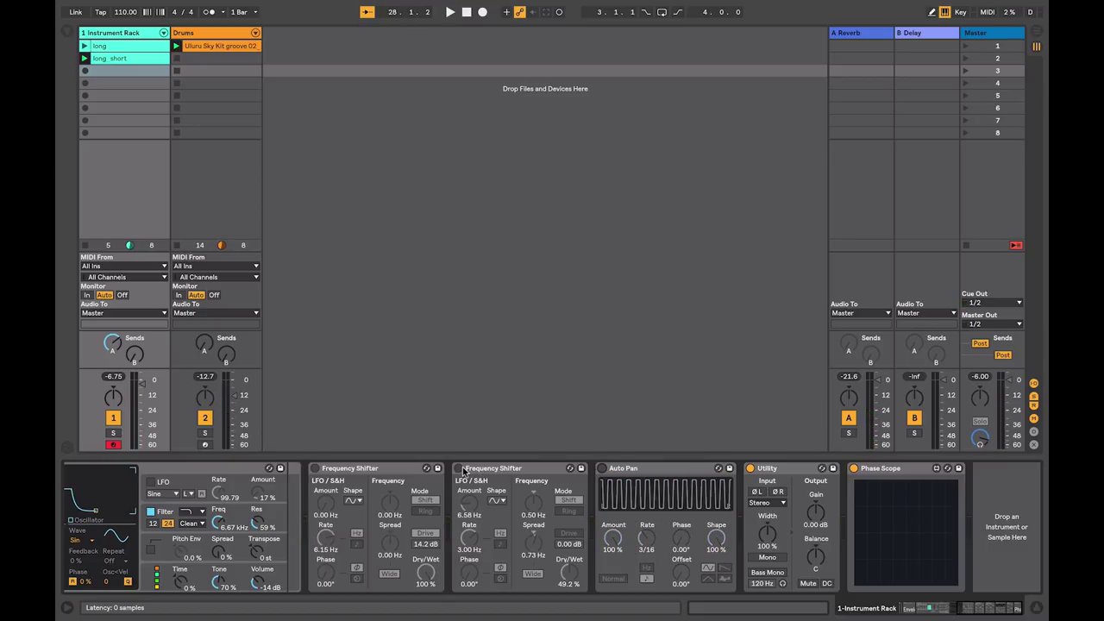
left_click(458, 468)
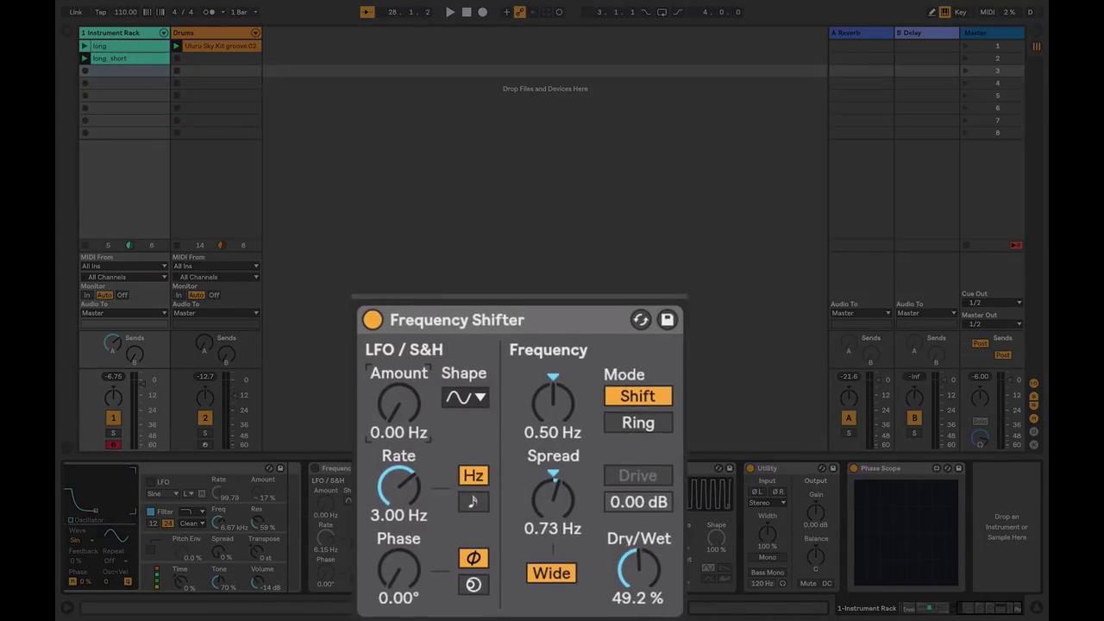
left_click_drag(410, 506, 411, 595)
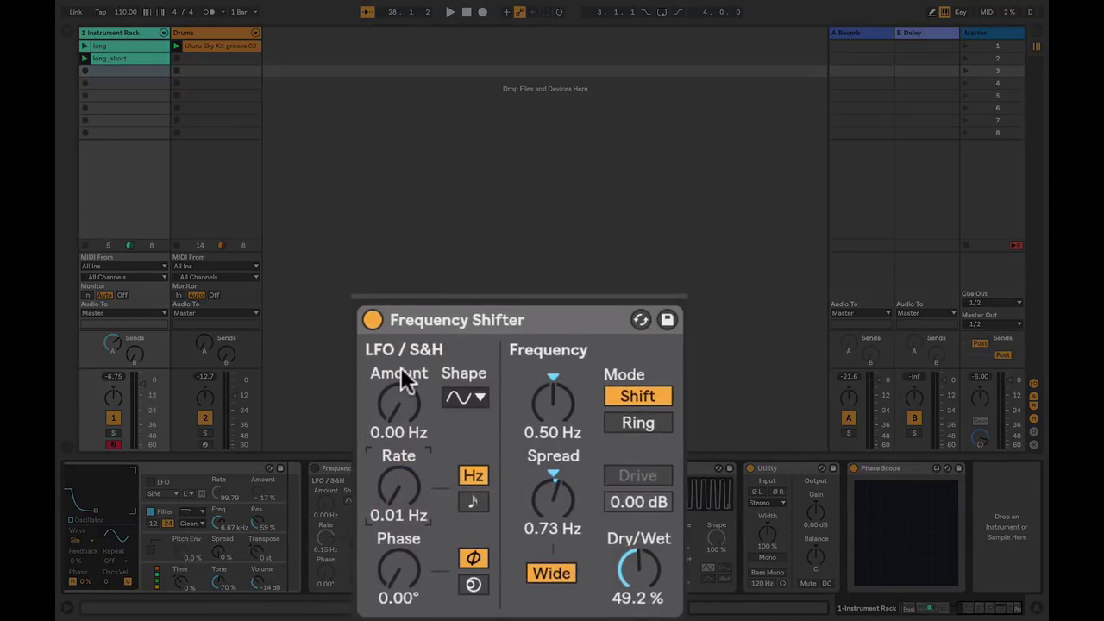
double_click(553, 497)
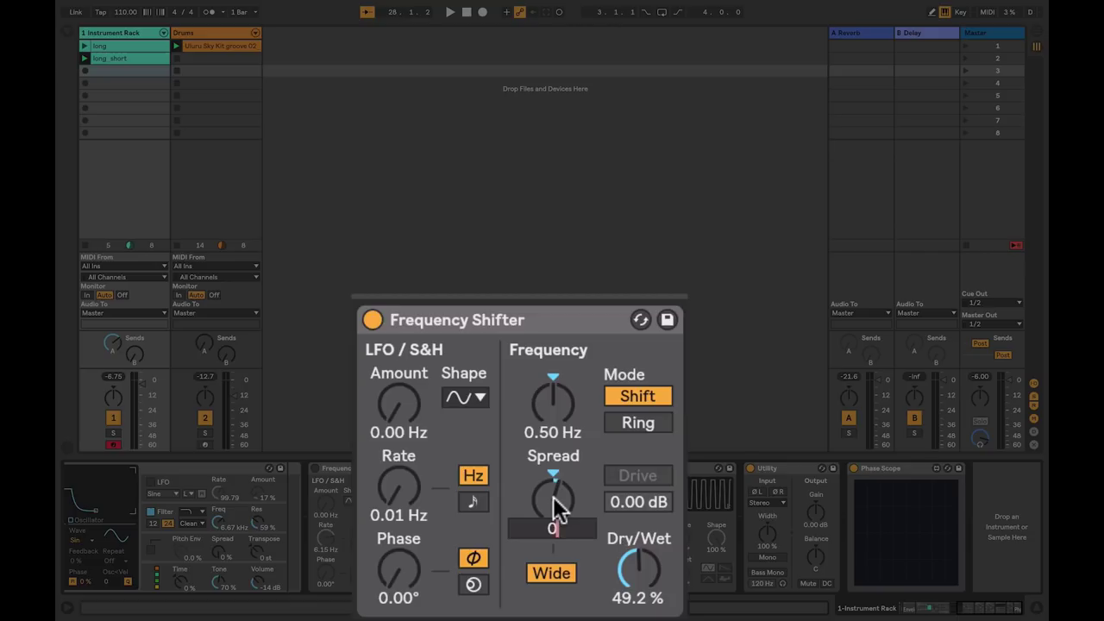
left_click(545, 417)
type("1")
key("Return")
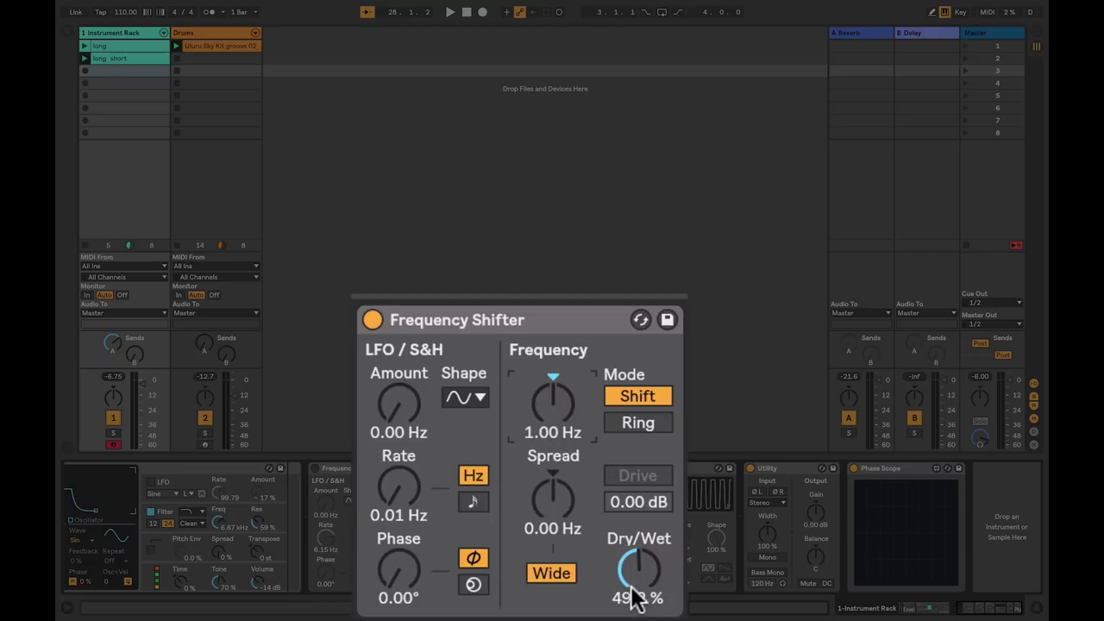
Step: Make the shifter fully wet, play, try a 320 Hz shift, then return to 1 Hz and blend down
left_click_drag(636, 593, 648, 564)
key("space")
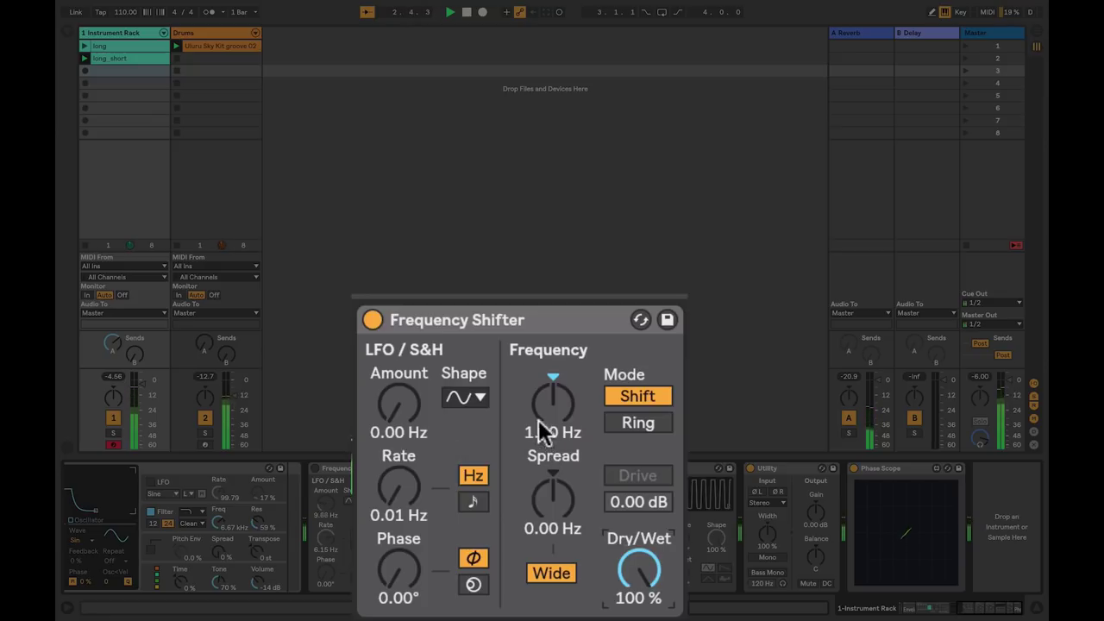
left_click(537, 424)
type("320")
key("Return")
left_click_drag(545, 405, 545, 388)
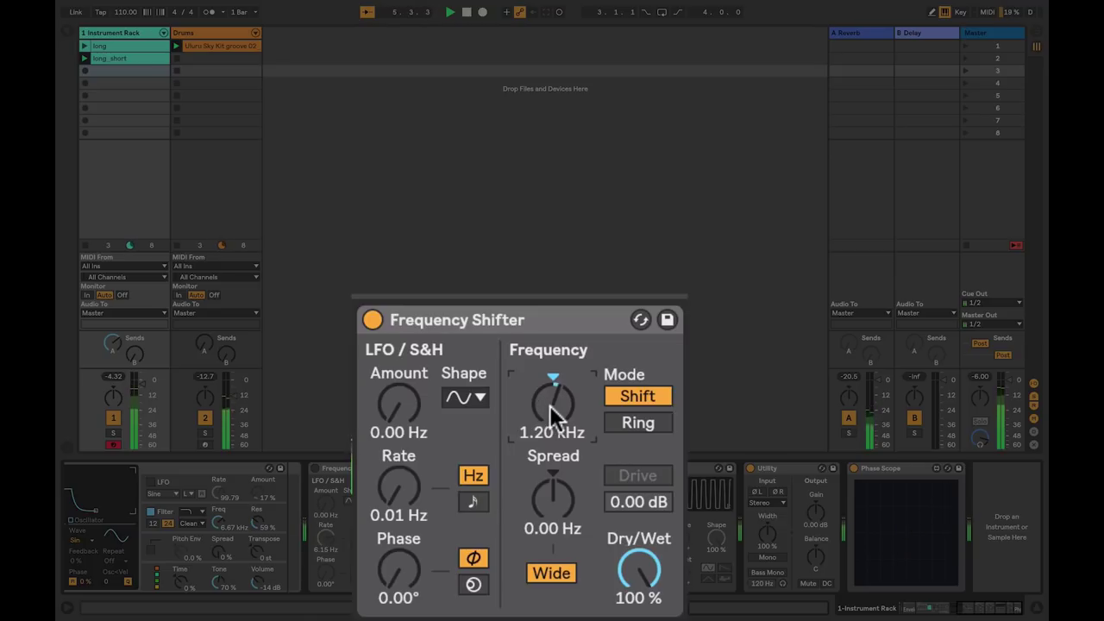
type("1")
key("Return")
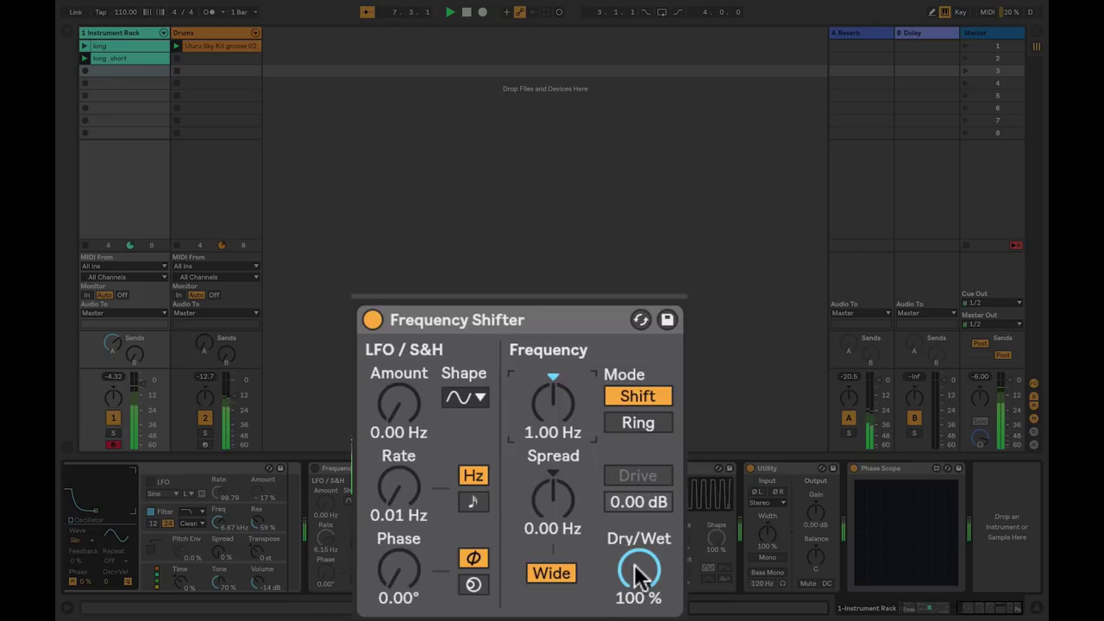
mouse_move(636, 572)
left_mouse_down()
mouse_move(636, 604)
mouse_move(638, 571)
left_mouse_up()
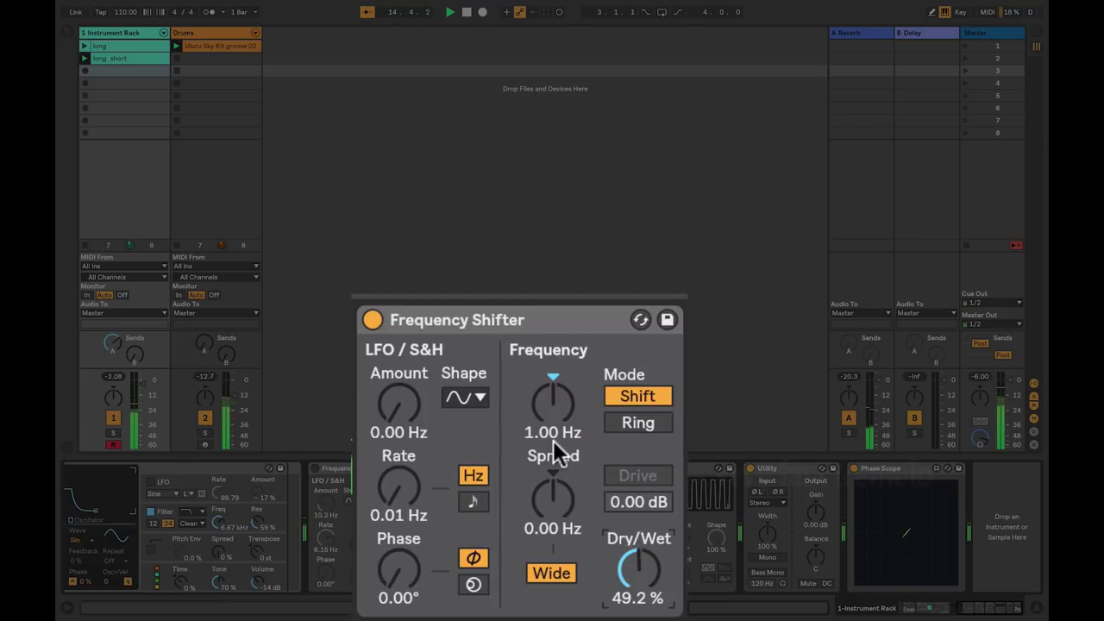
Step: Set the shift frequency to 0.5 Hz, then settle it at 2.00 Hz
left_click(549, 434)
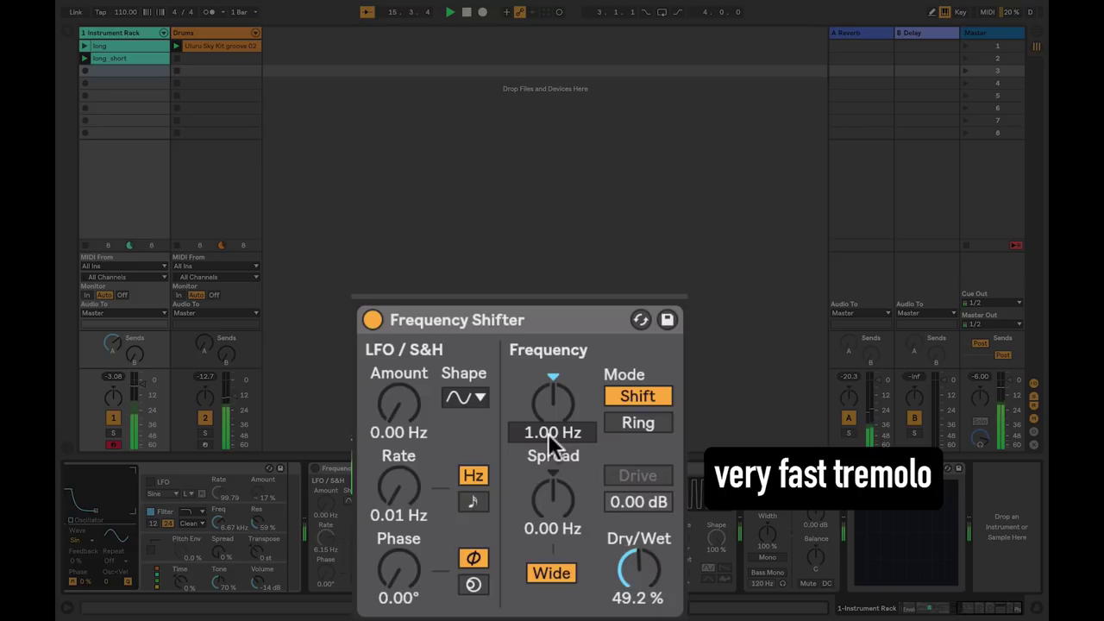
type("0.5")
key("Return")
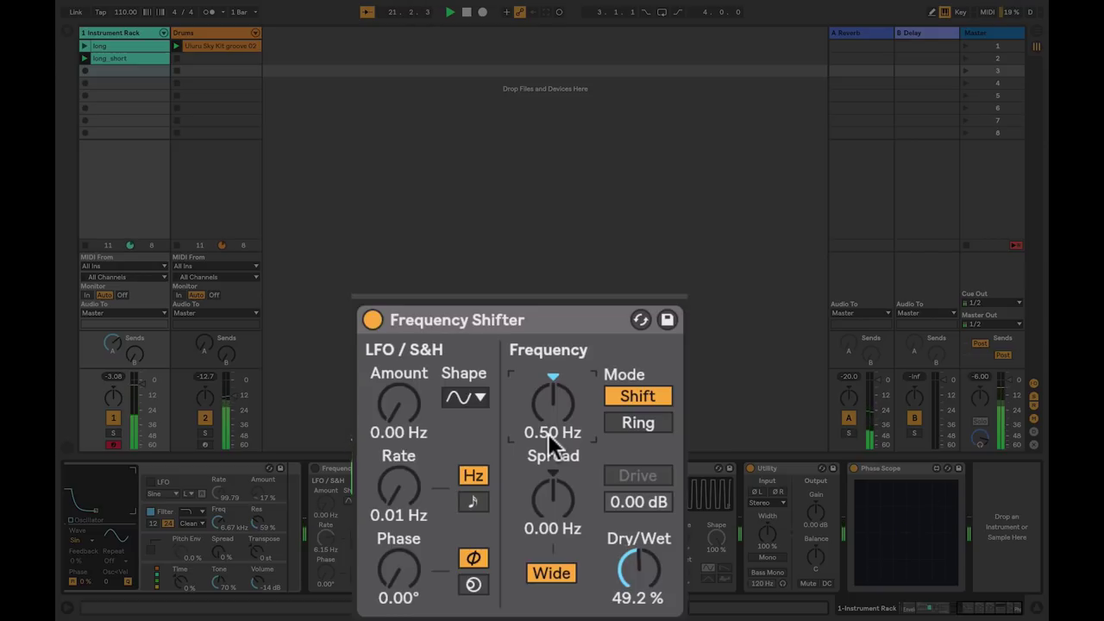
left_click(548, 433)
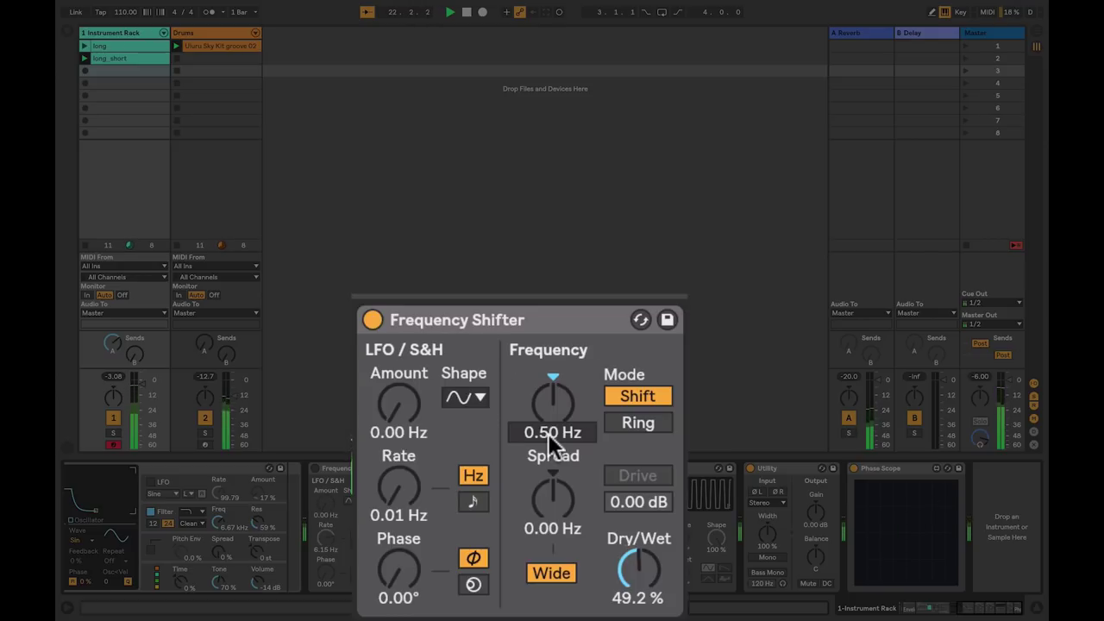
type("2")
key("Return")
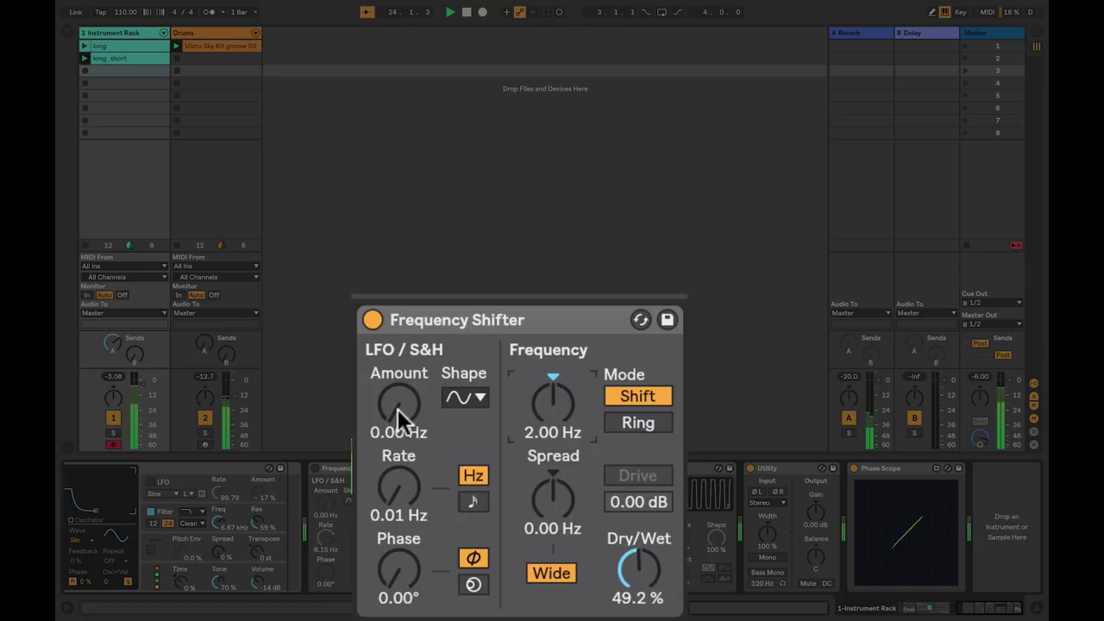
Step: Explore the shifter's LFO Amount and Rate, trying values like 26.5 Hz amount and 3.35 Hz rate
left_click_drag(394, 410, 394, 362)
left_click_drag(396, 485, 396, 431)
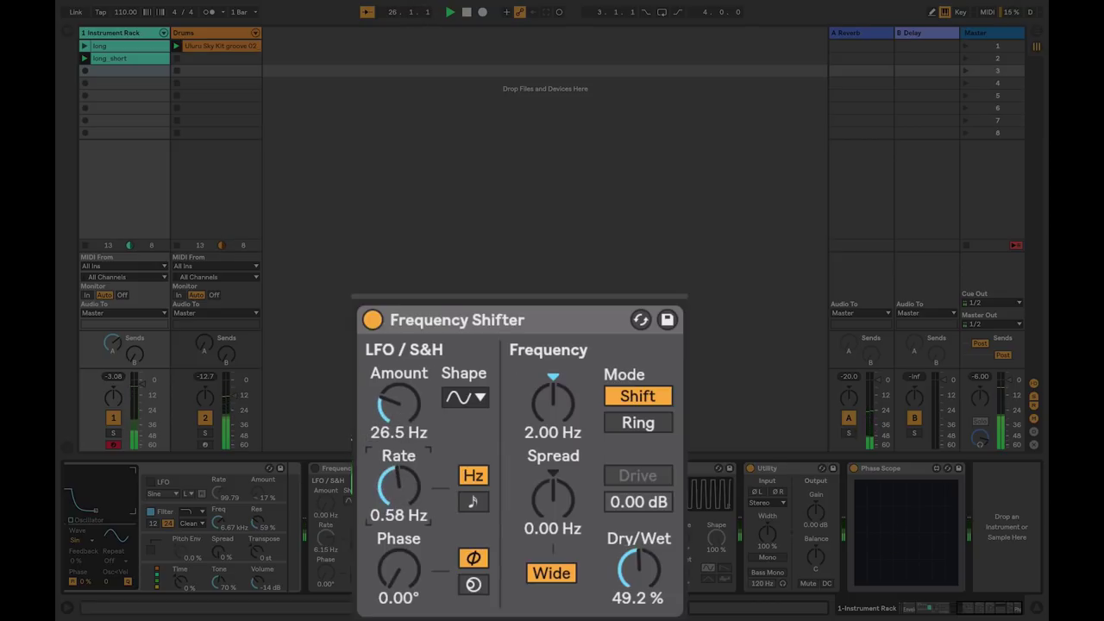
left_click_drag(398, 485, 390, 429)
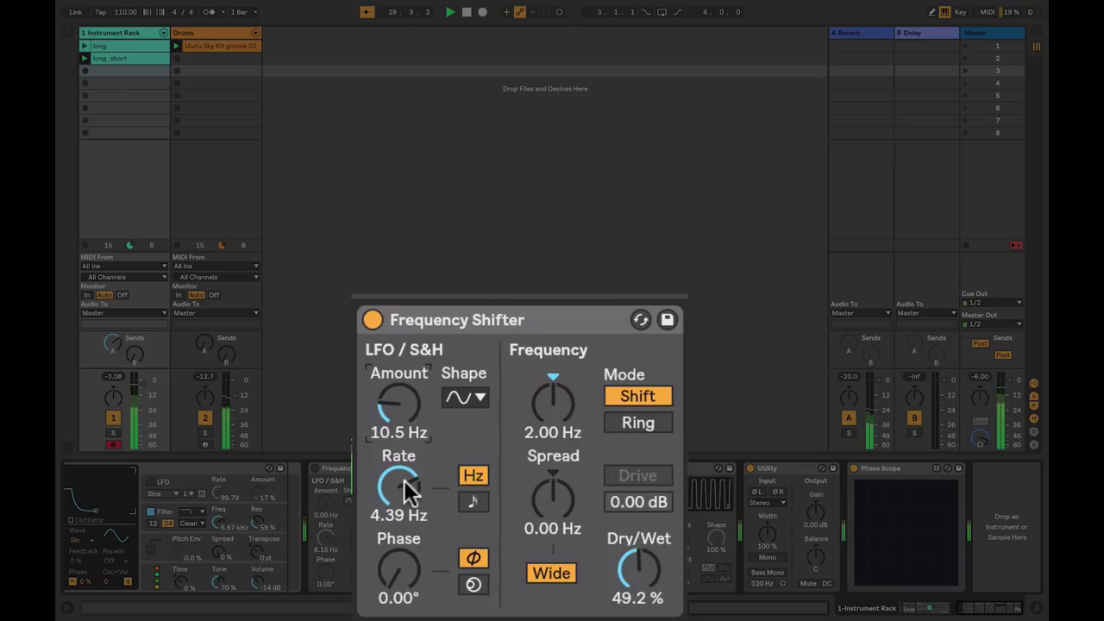
left_click_drag(404, 480, 406, 475)
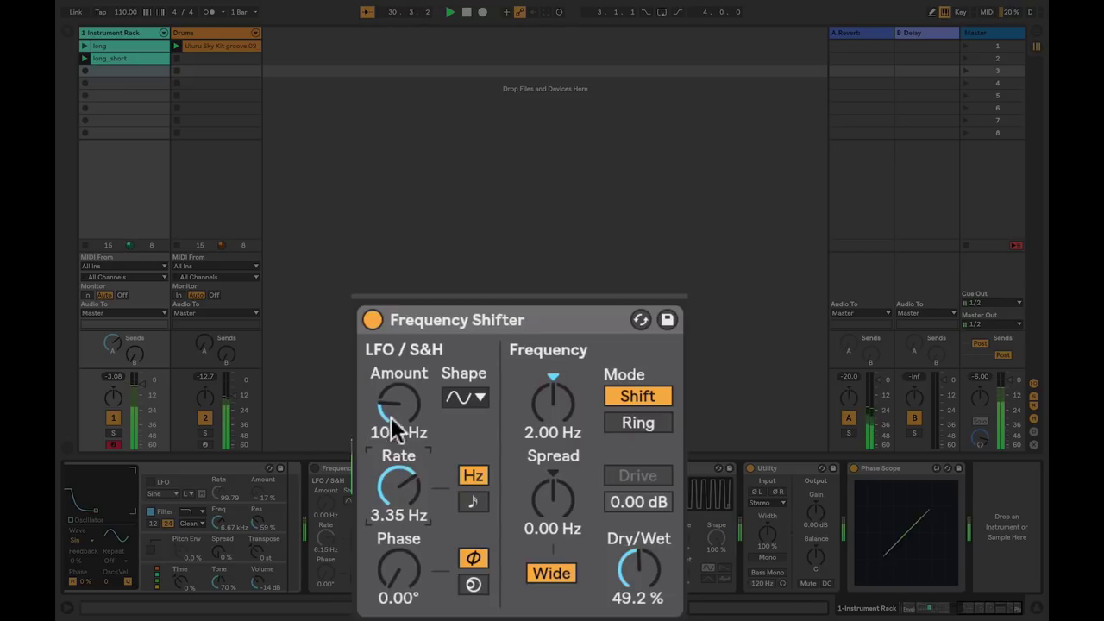
left_click_drag(394, 423, 394, 435)
left_click_drag(406, 486, 406, 487)
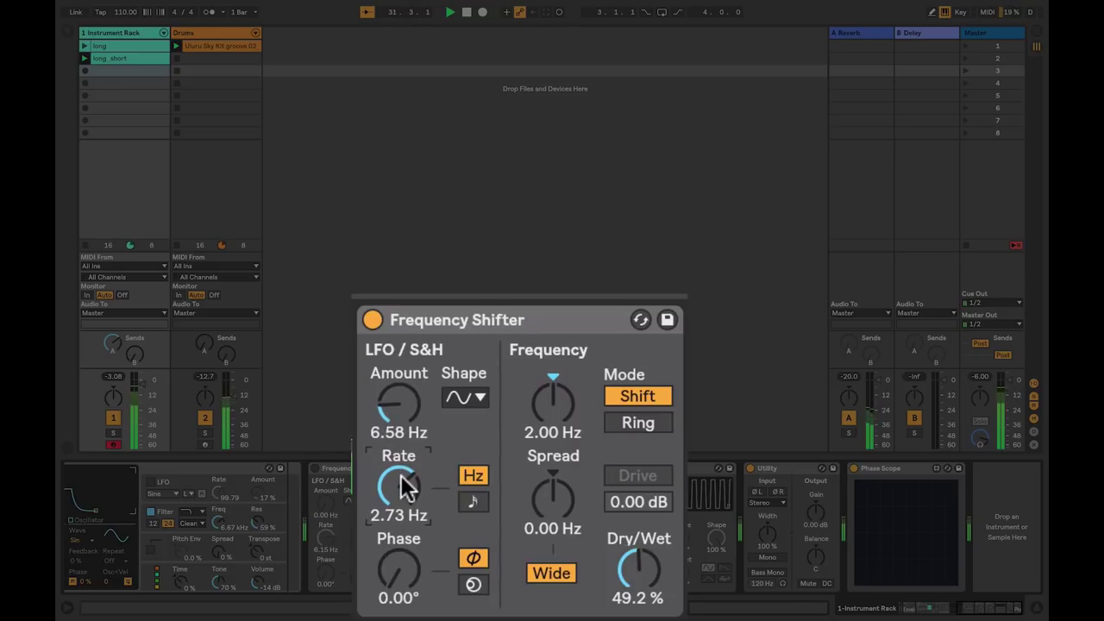
left_click(387, 412)
Step: Push the LFO to a 3.12 kHz amount at a 9.87 Hz rate
left_click_drag(387, 413, 387, 388)
left_click_drag(401, 504, 403, 498)
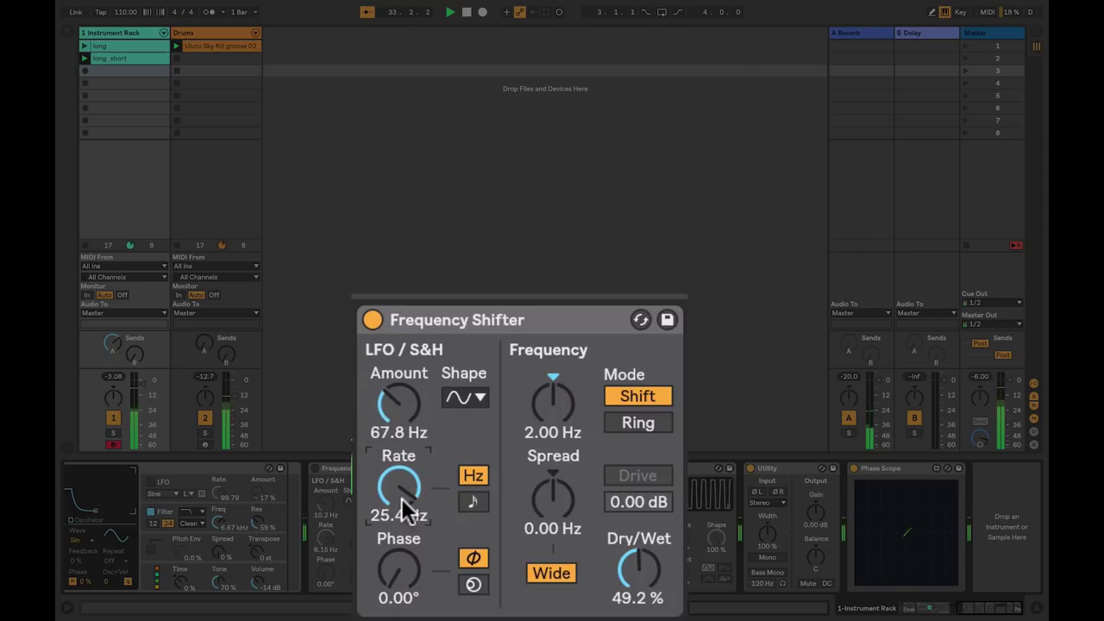
mouse_move(389, 416)
left_mouse_down()
mouse_move(388, 435)
mouse_move(389, 357)
left_mouse_up()
mouse_move(394, 478)
left_mouse_down()
mouse_move(394, 457)
mouse_move(394, 495)
mouse_move(394, 481)
left_mouse_up()
mouse_move(398, 401)
left_mouse_down()
mouse_move(398, 418)
mouse_move(398, 395)
left_mouse_up()
left_click_drag(400, 496, 399, 485)
left_click_drag(393, 410, 392, 410)
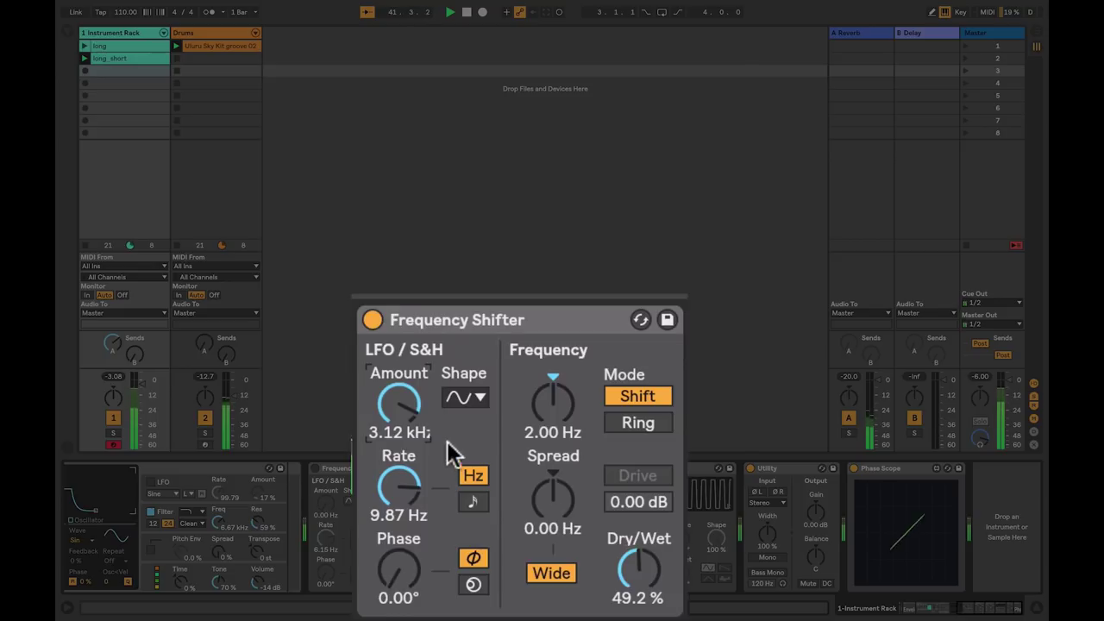
Step: Widen the spread to 0.61 Hz and tame the LFO to 12.2 Hz at 3.58 Hz
left_click(551, 501)
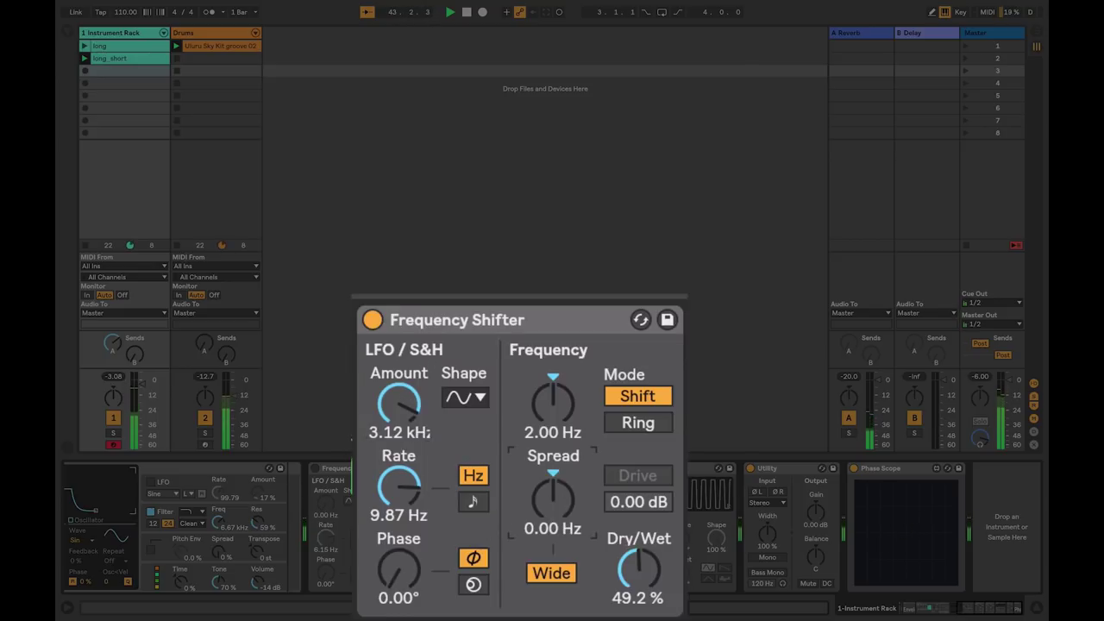
left_click_drag(551, 501, 551, 465)
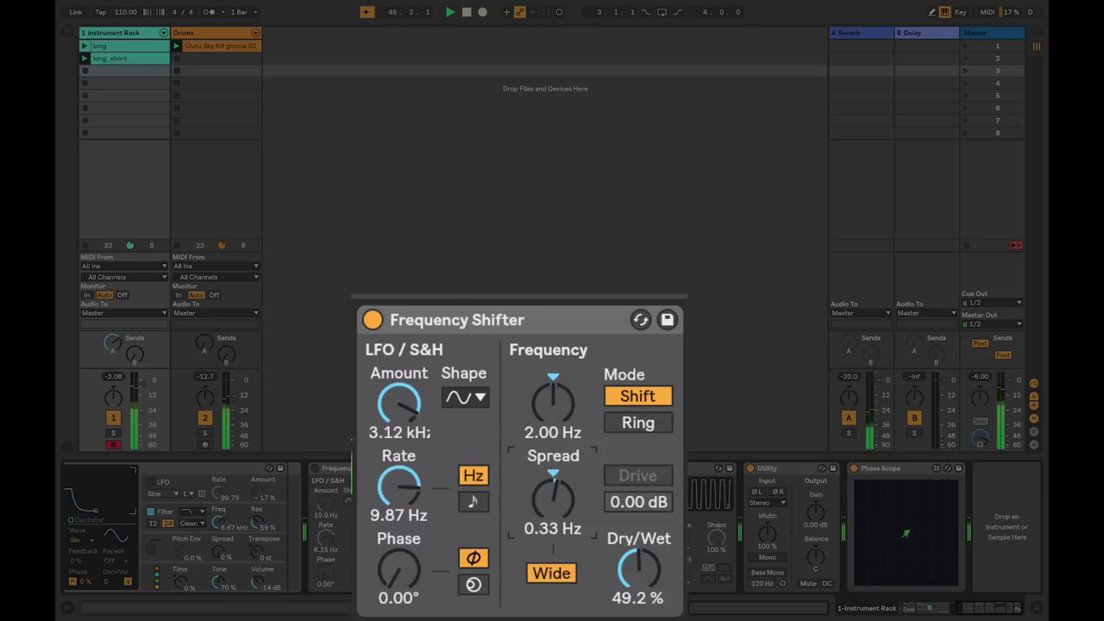
left_click_drag(552, 497, 552, 492)
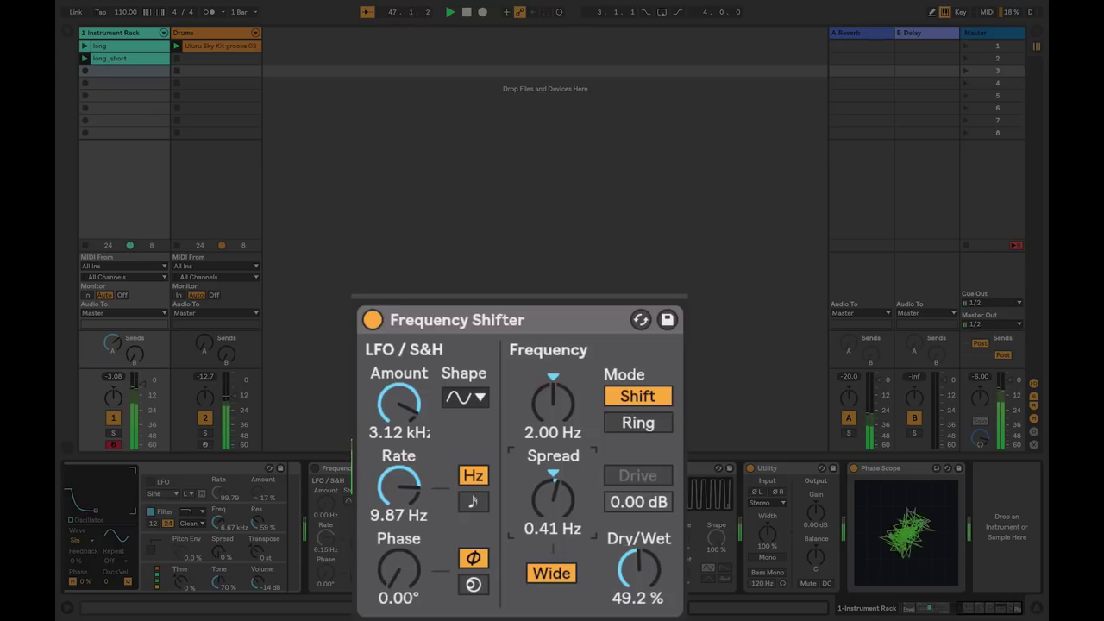
left_click_drag(551, 498, 552, 487)
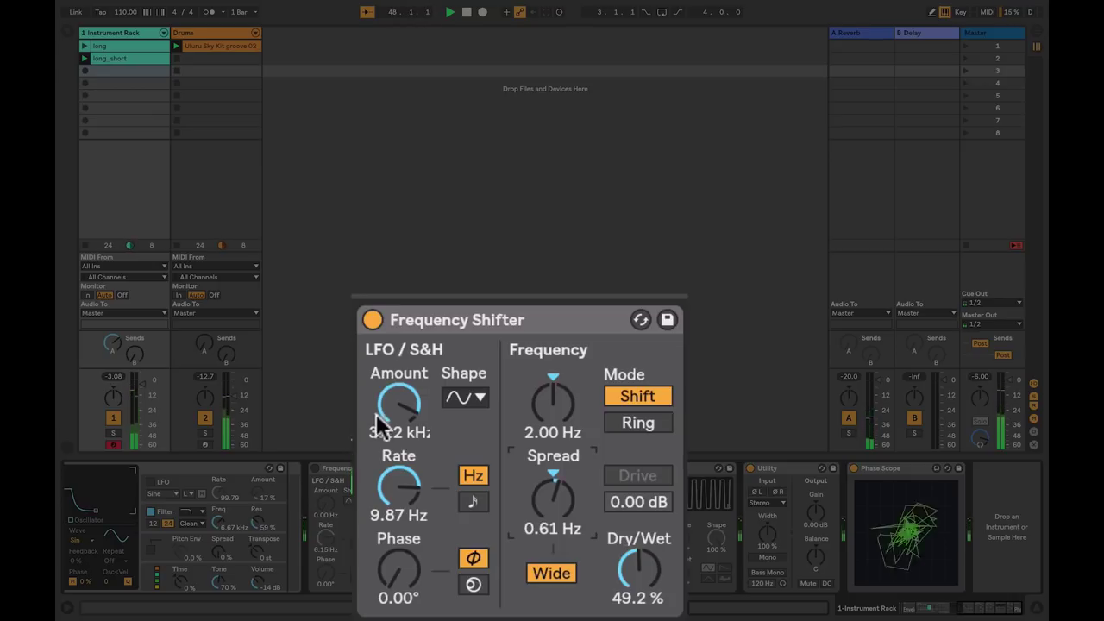
left_click_drag(383, 420, 400, 517)
mouse_move(394, 405)
left_mouse_down()
mouse_move(394, 448)
mouse_move(398, 428)
left_mouse_up()
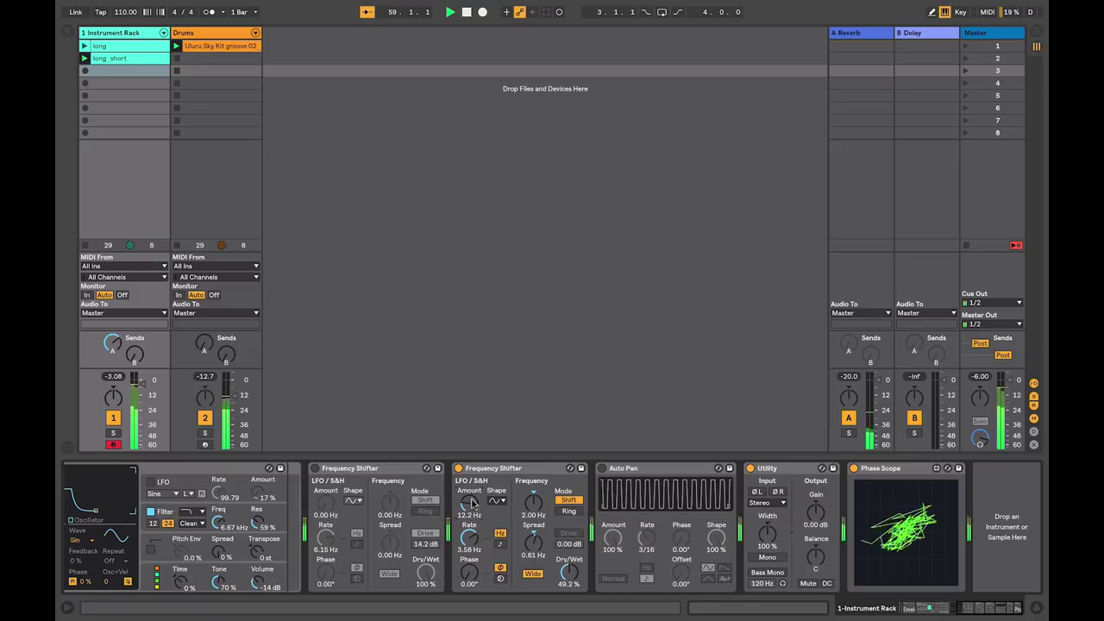
Step: A/B the second Frequency Shifter, set its LFO to 56.1 Hz at 3.83 Hz, and enable Auto Pan
left_click(458, 468)
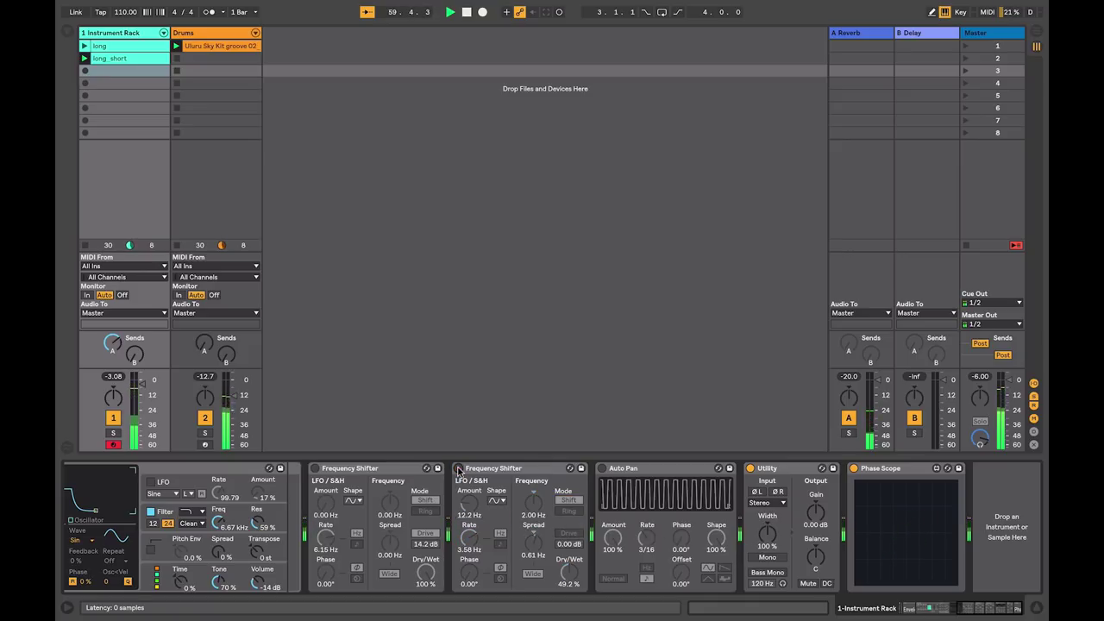
left_click(458, 468)
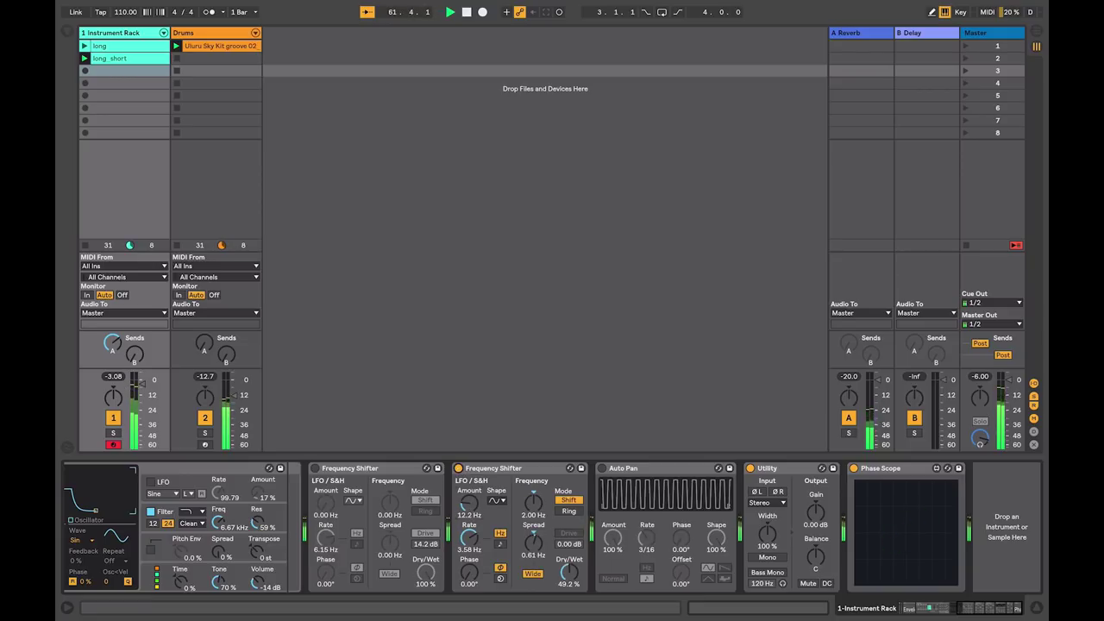
left_click_drag(466, 510, 467, 492)
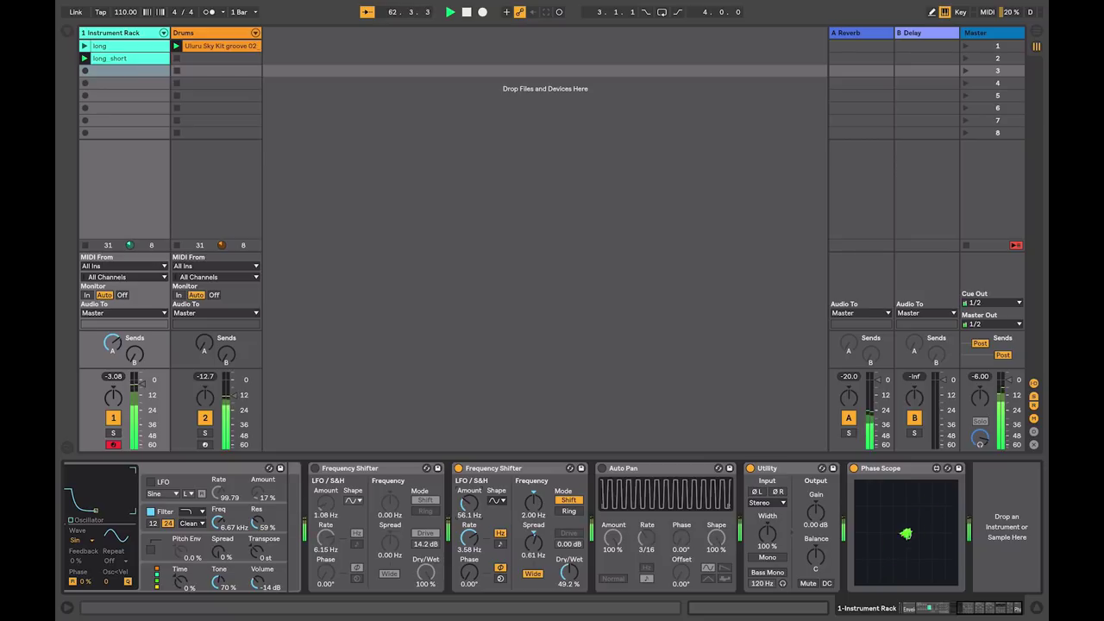
left_click_drag(471, 541, 470, 536)
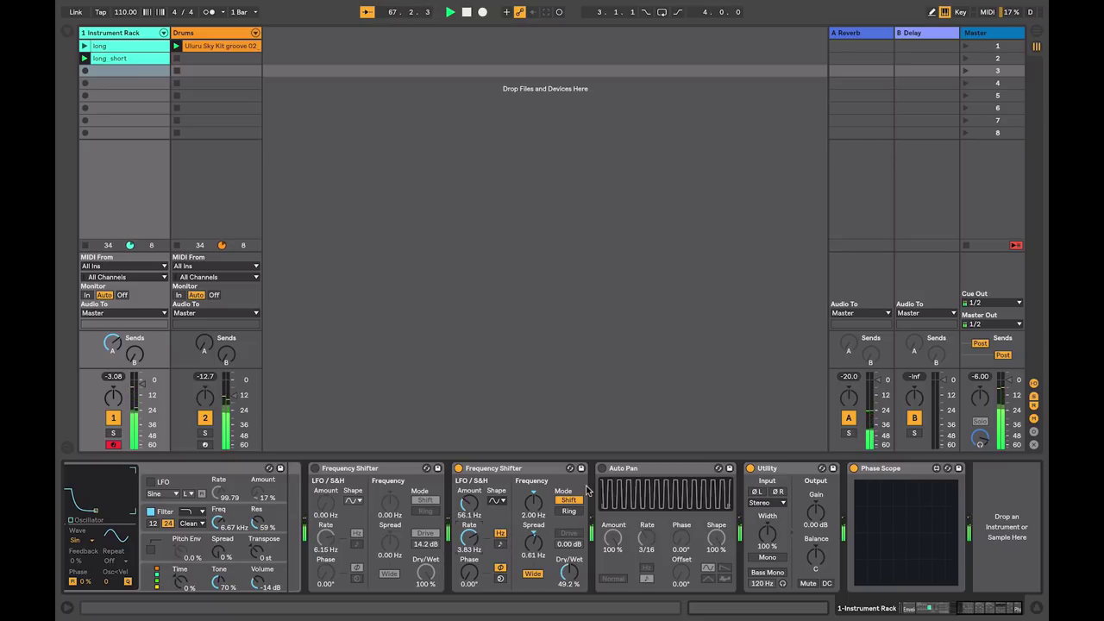
left_click(602, 468)
Step: Set Auto Pan to Invert at a 1/16 synced rate and relaunch the clip long
left_click_drag(647, 543, 645, 533)
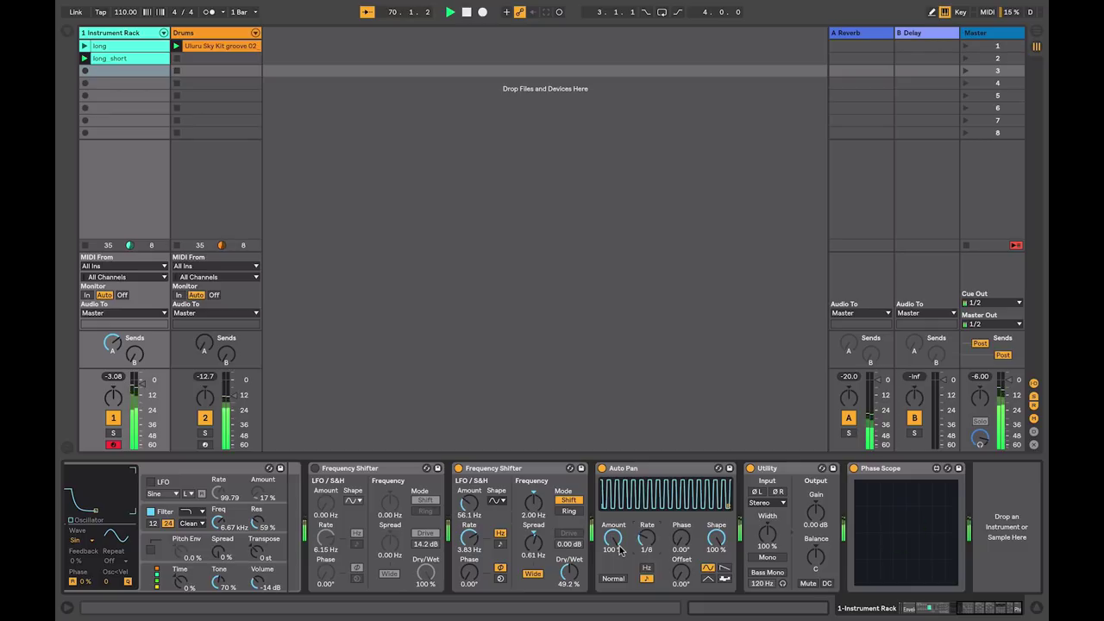
key("Up")
left_click(614, 580)
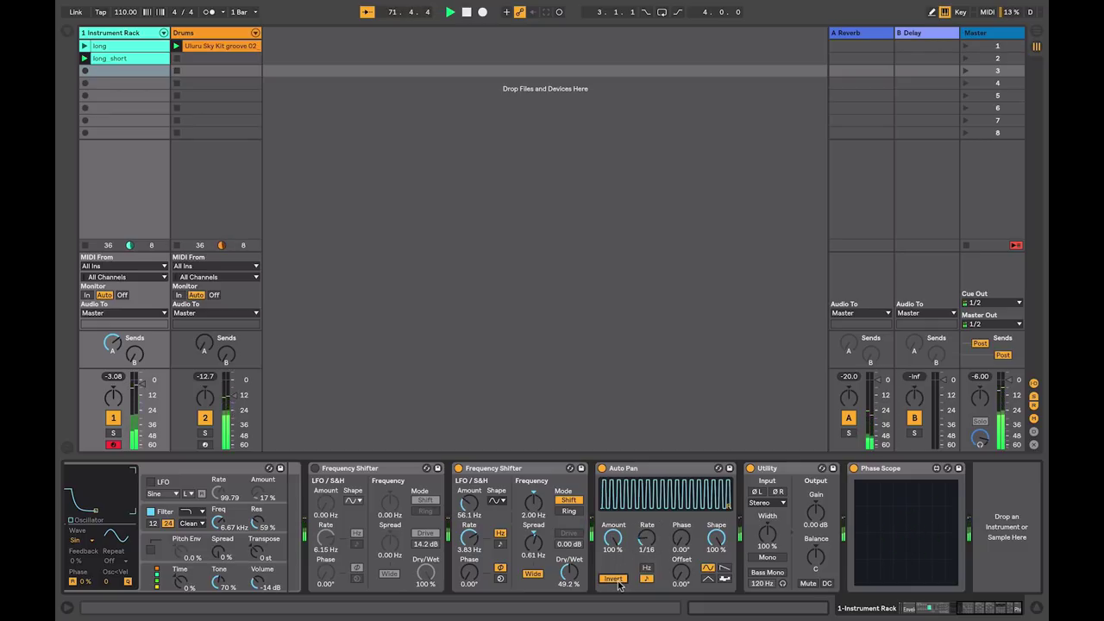
left_click(84, 45)
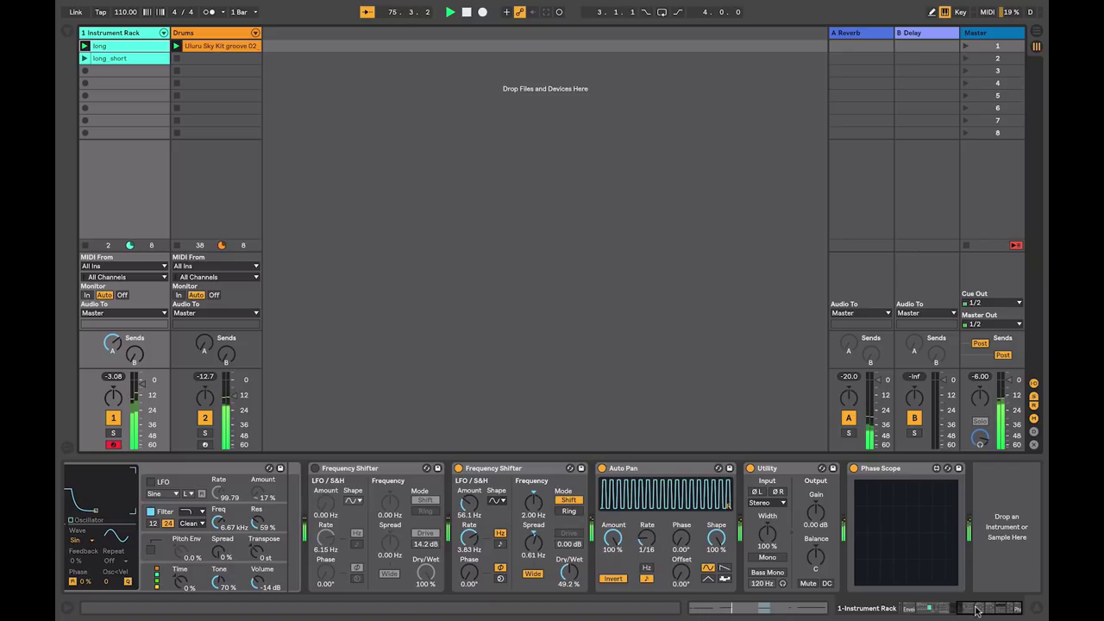
Step: Swap Holy Scale Major for Melodic Steps and set the rack's Chain Selector to Arp Pluck
left_click(759, 608)
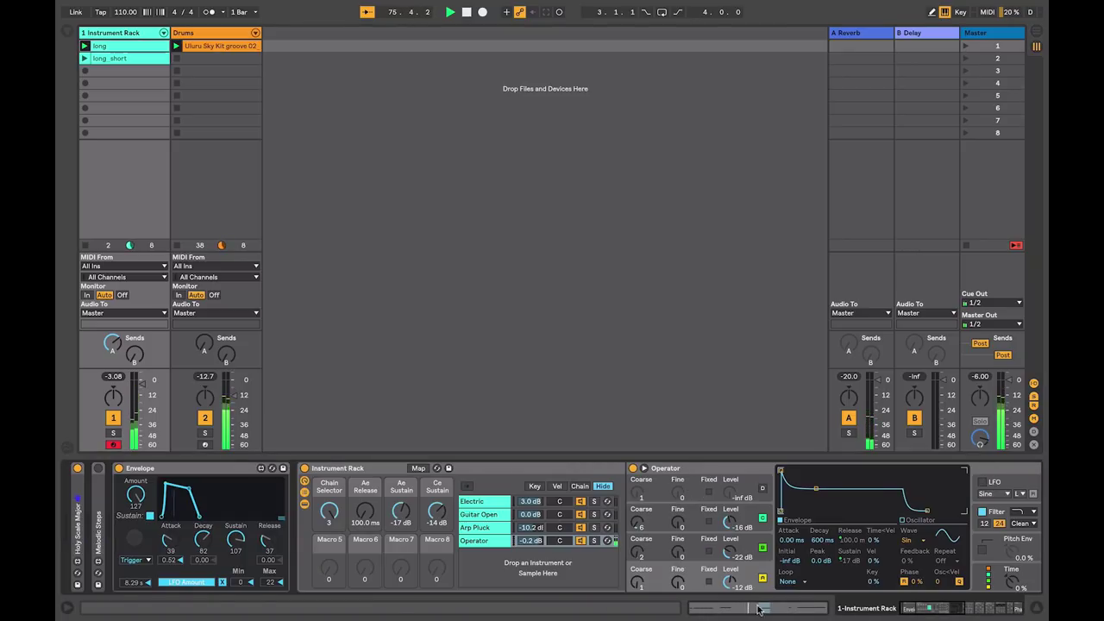
left_click(78, 468)
left_click(98, 468)
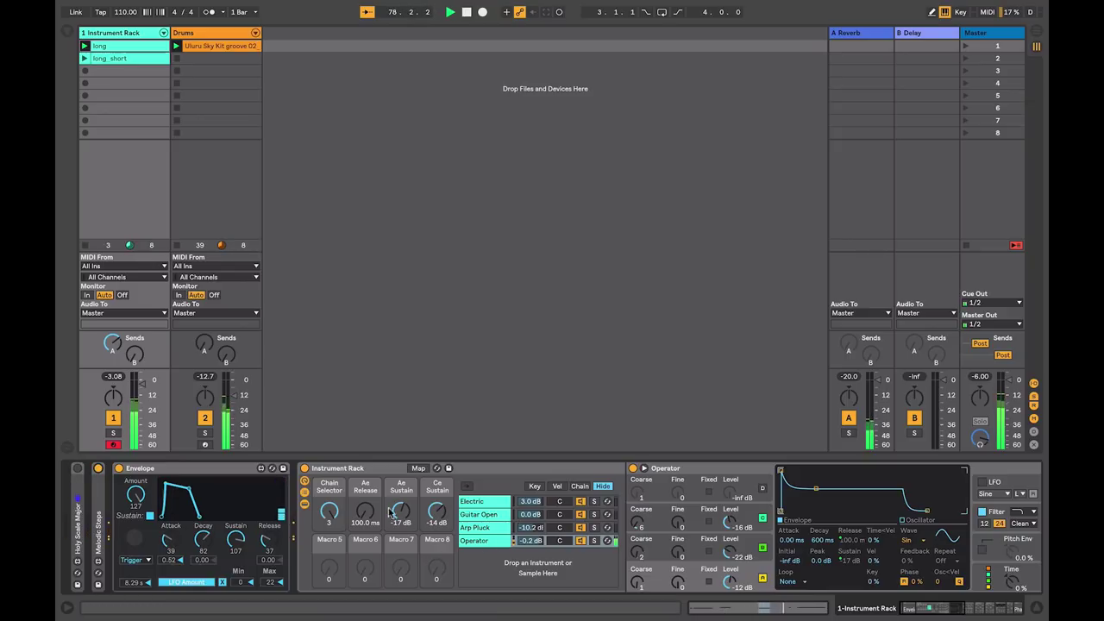
left_click_drag(335, 515, 334, 523)
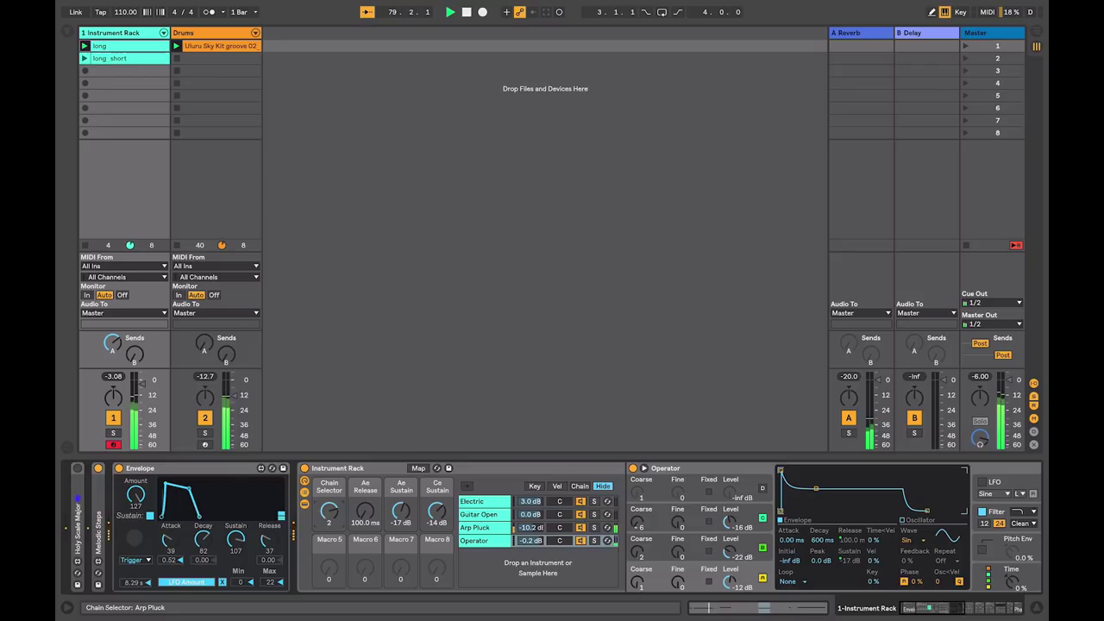
left_click(920, 608)
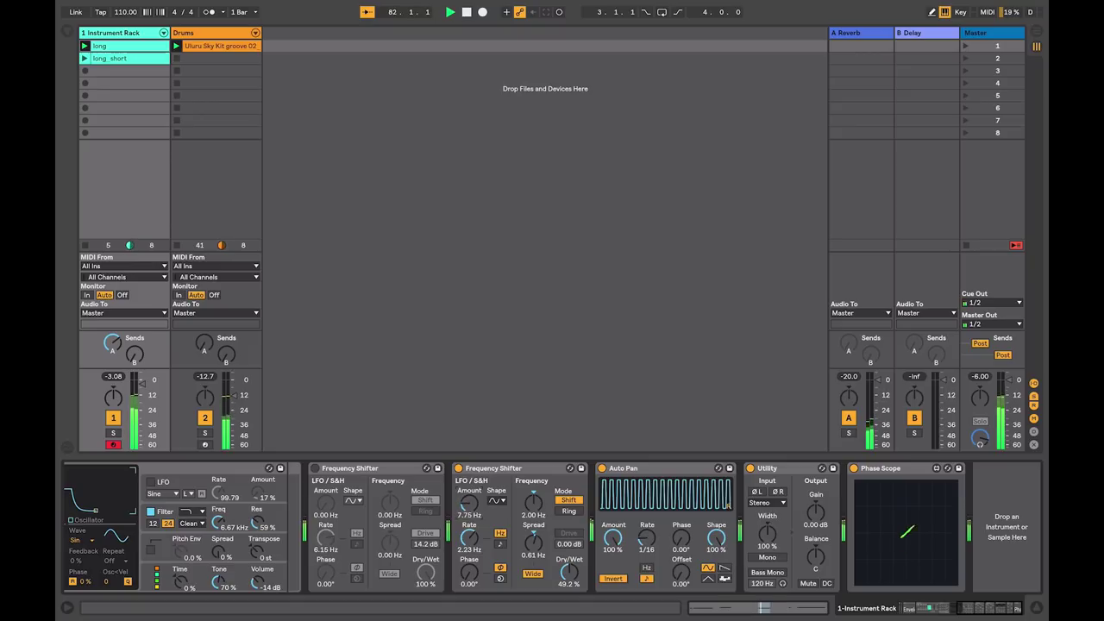
Step: Return Auto Pan to Normal mode with its rate scrolled to 1/16
left_click_drag(654, 543, 654, 543)
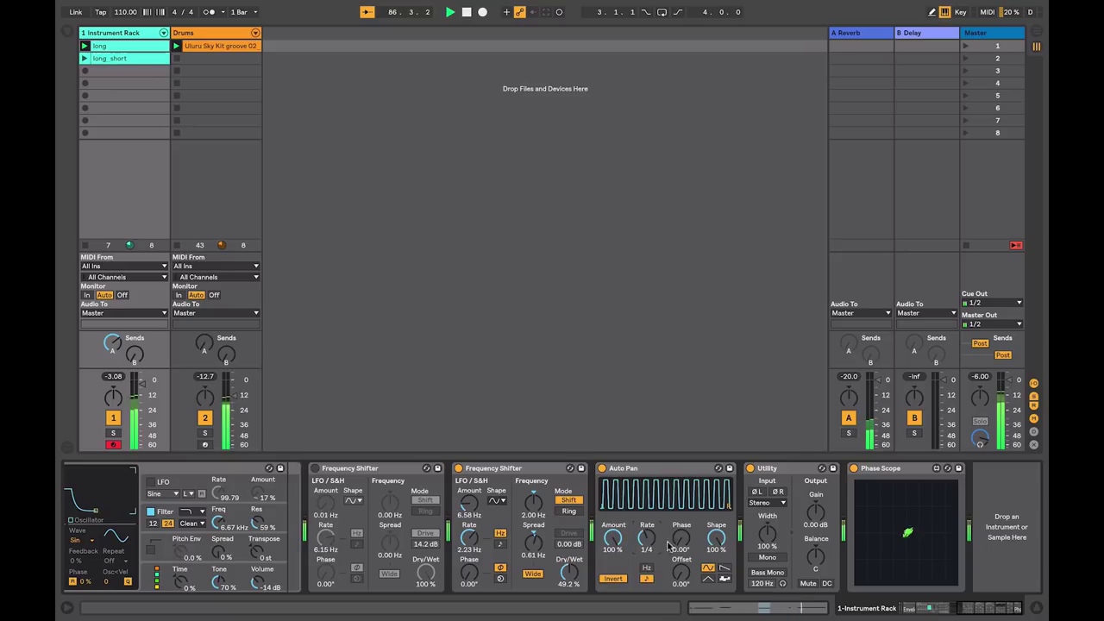
left_click(612, 580)
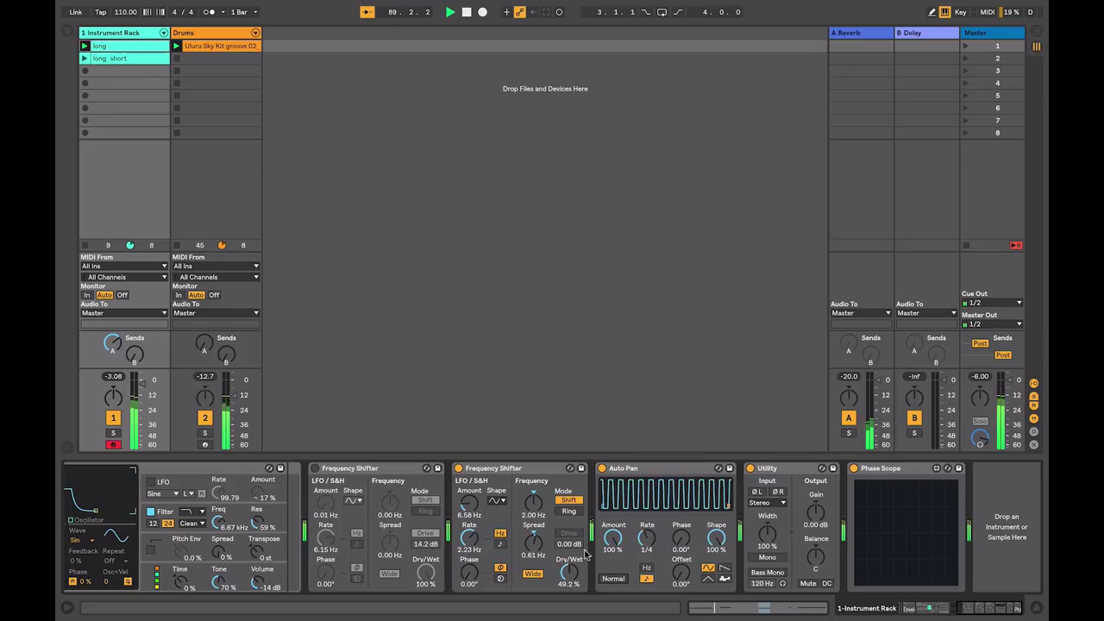
scroll(644, 539, "down", 1)
scroll(644, 539, "down", 1)
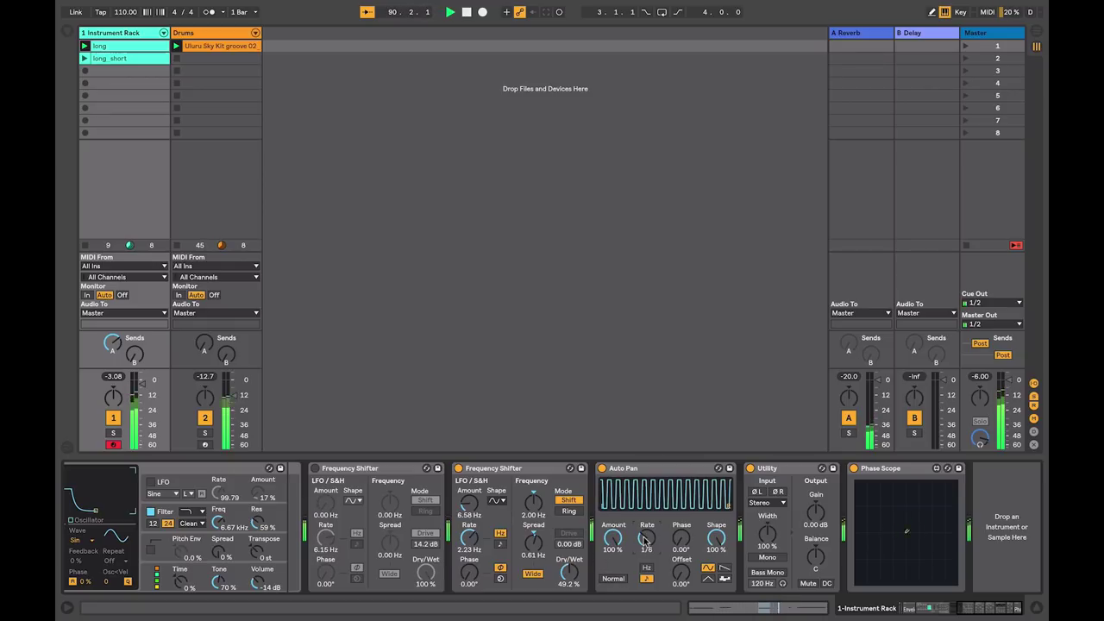
scroll(644, 539, "down", 1)
scroll(644, 539, "down", 1)
scroll(644, 539, "down", 1)
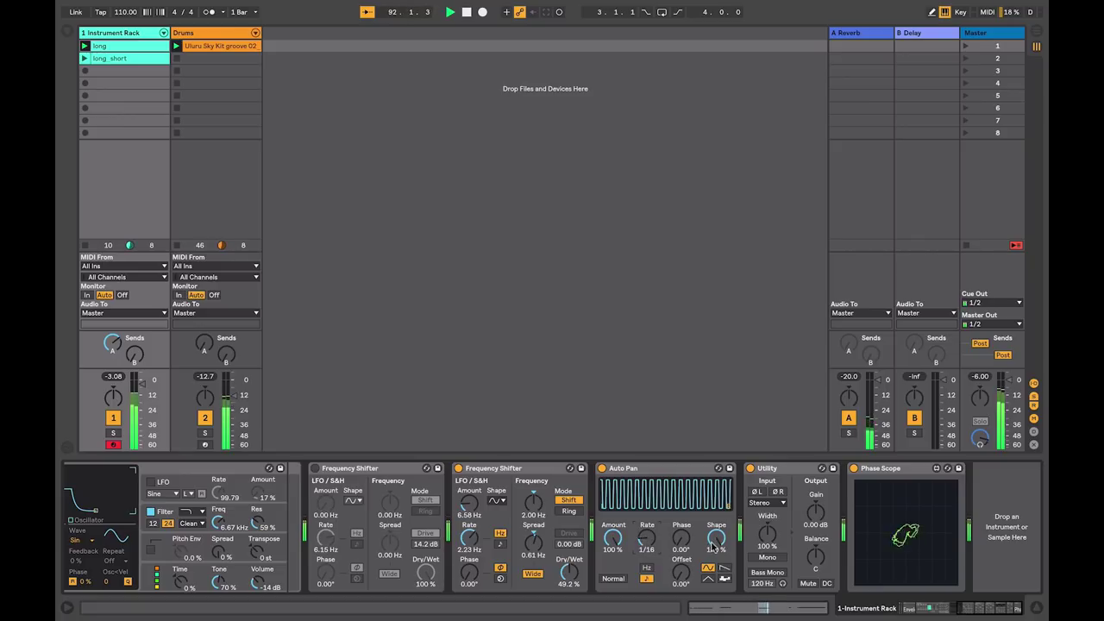
Step: Give Auto Pan a sine shape and 71.4% amount, and slow the second shifter's LFO to 2.09 Hz
left_click_drag(715, 538, 716, 586)
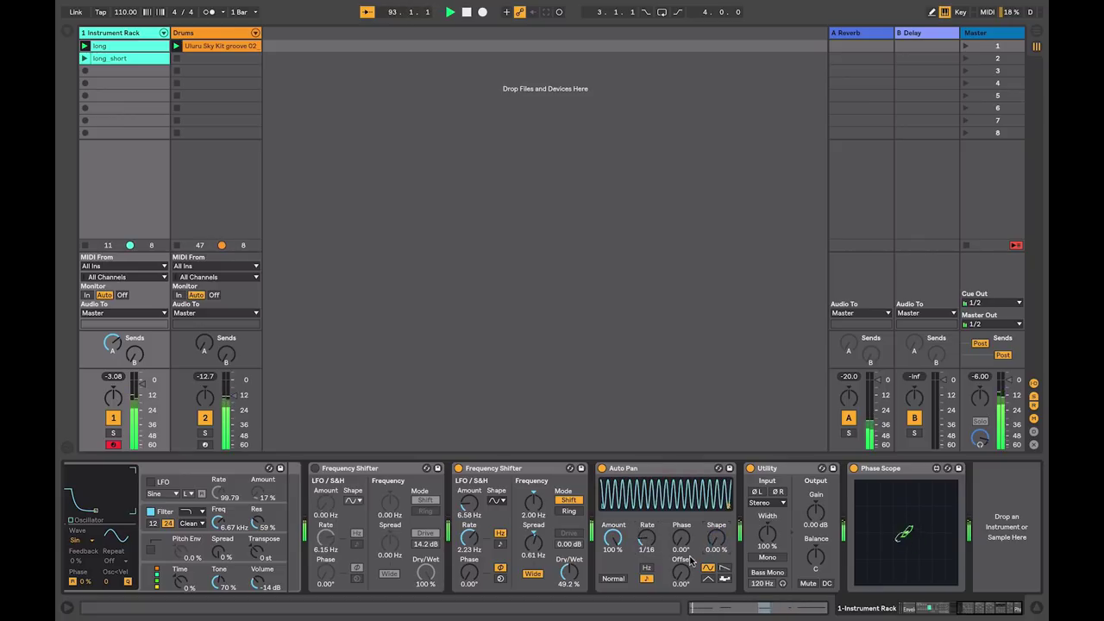
left_click_drag(612, 538, 612, 561)
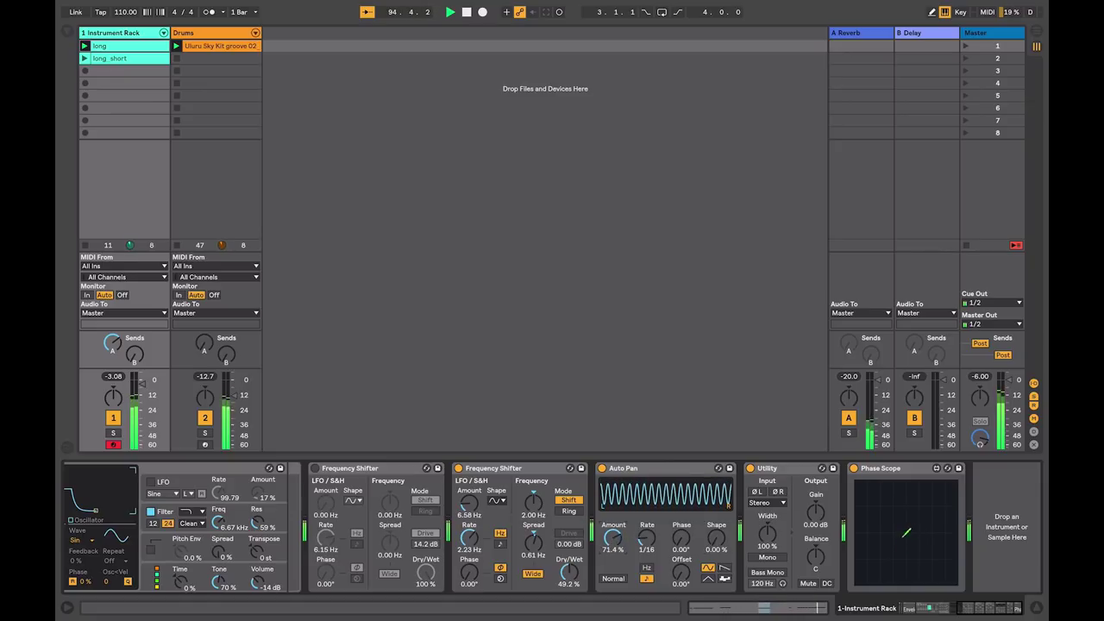
left_click_drag(471, 539, 471, 545)
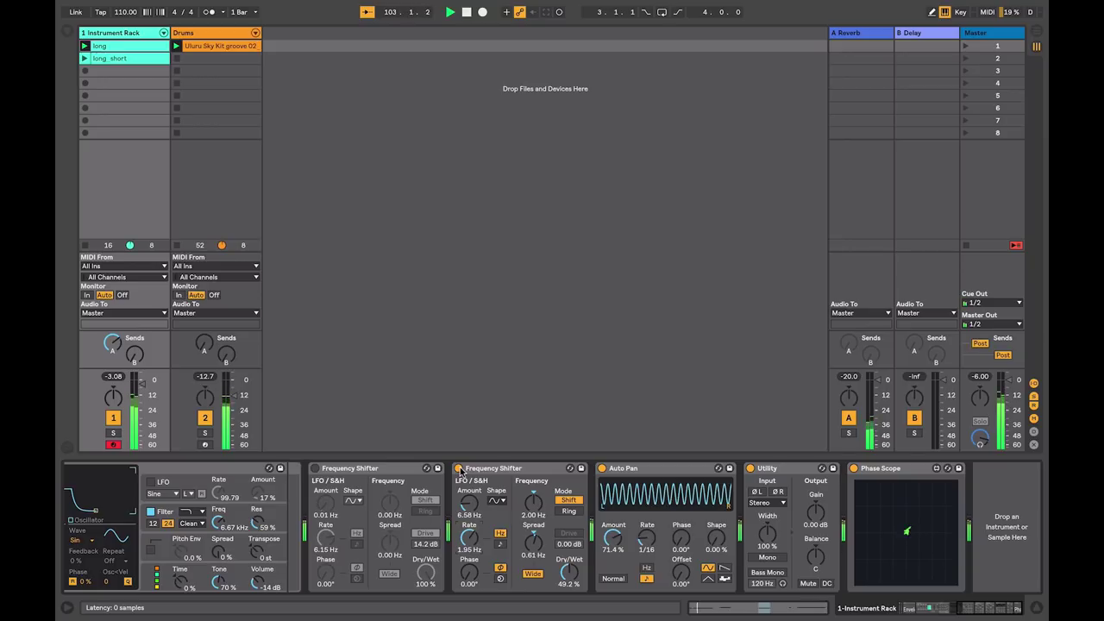
left_click(458, 468)
left_click(602, 469)
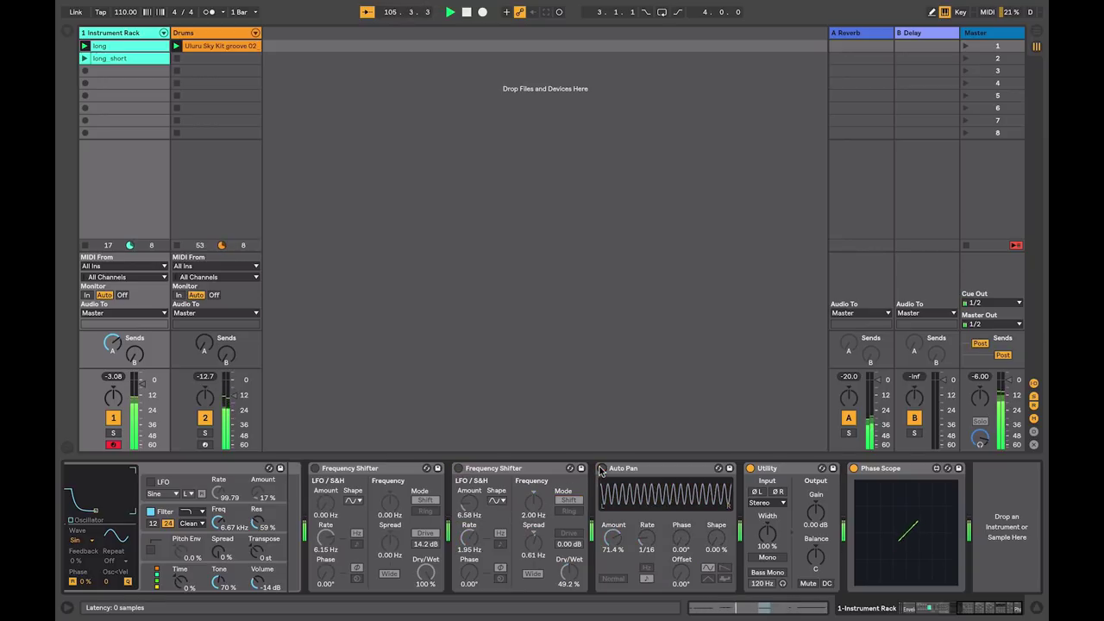
left_click(601, 468)
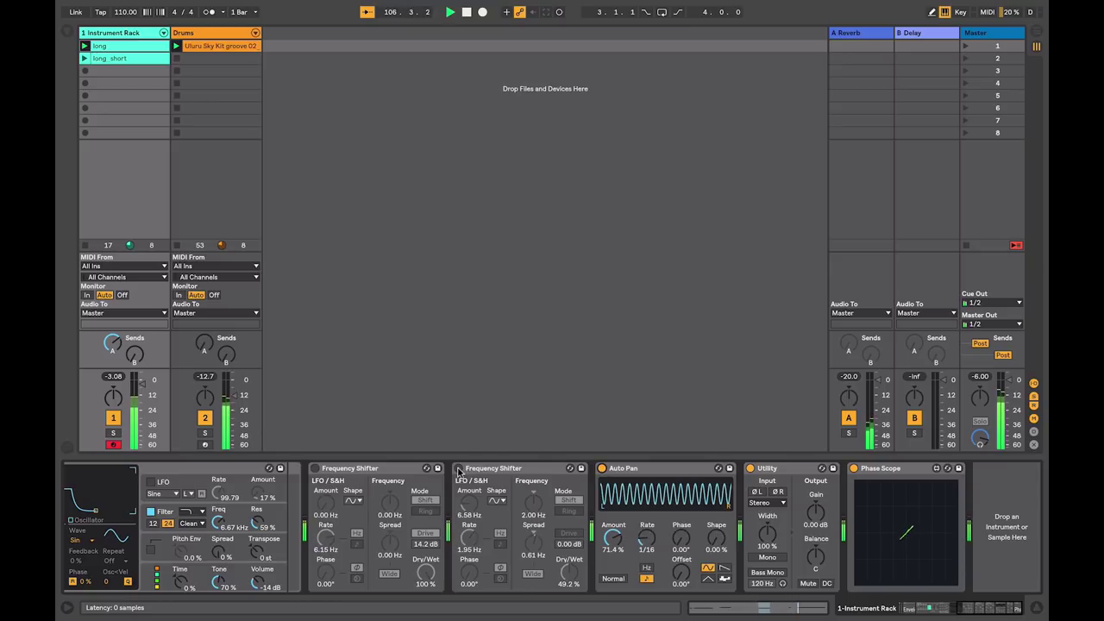
left_click(459, 468)
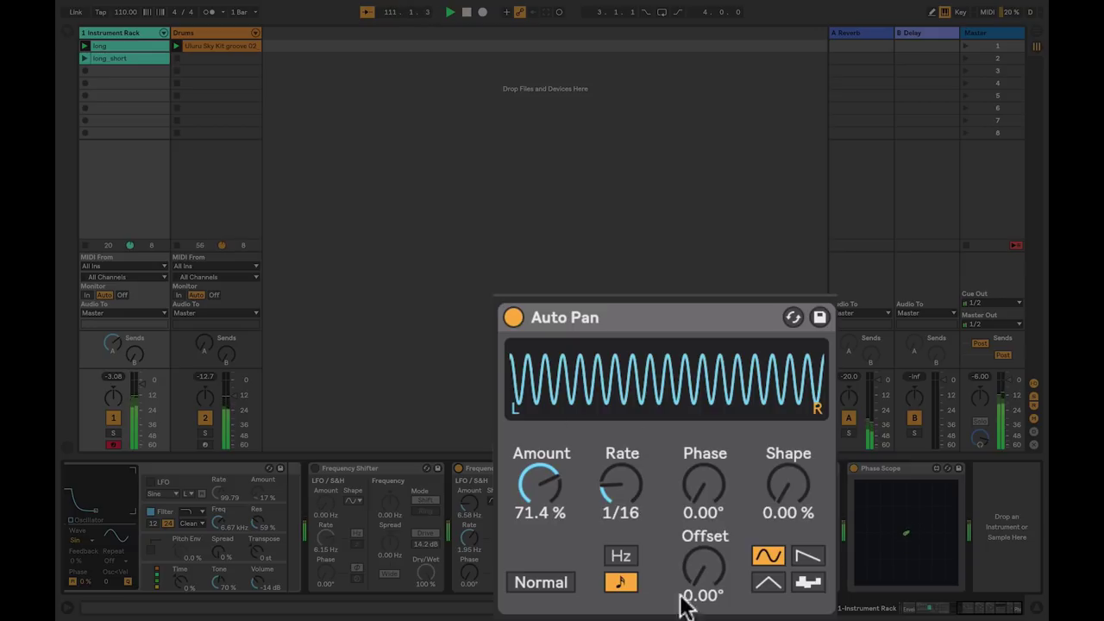
Step: Switch Auto Pan to free Hz timing at 1.77 Hz with 64.3% amount
left_click(619, 559)
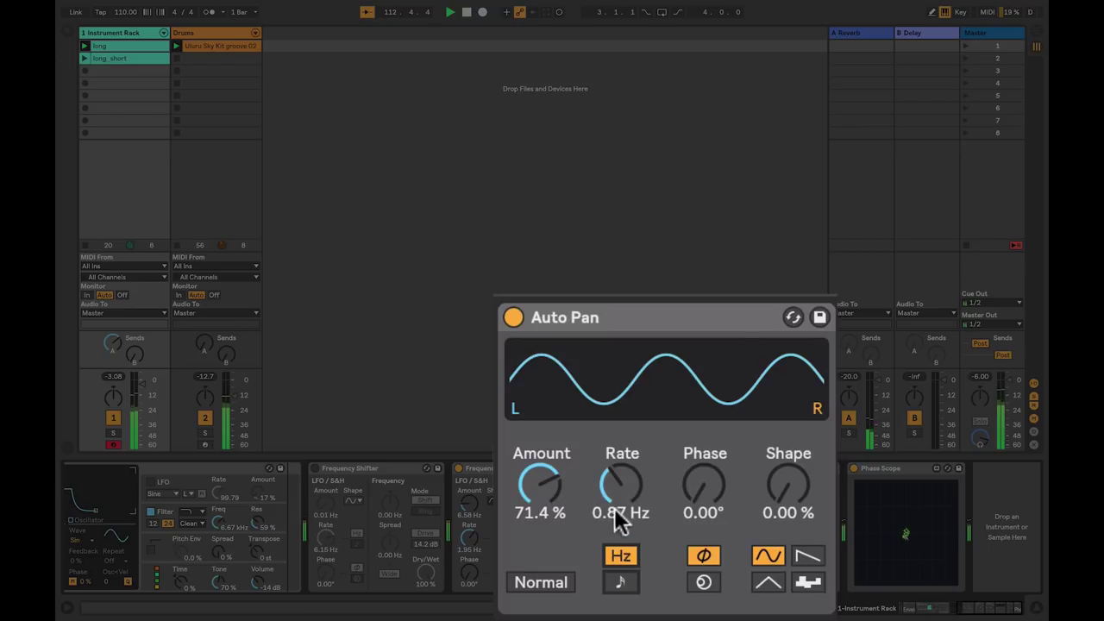
left_click_drag(615, 513, 616, 457)
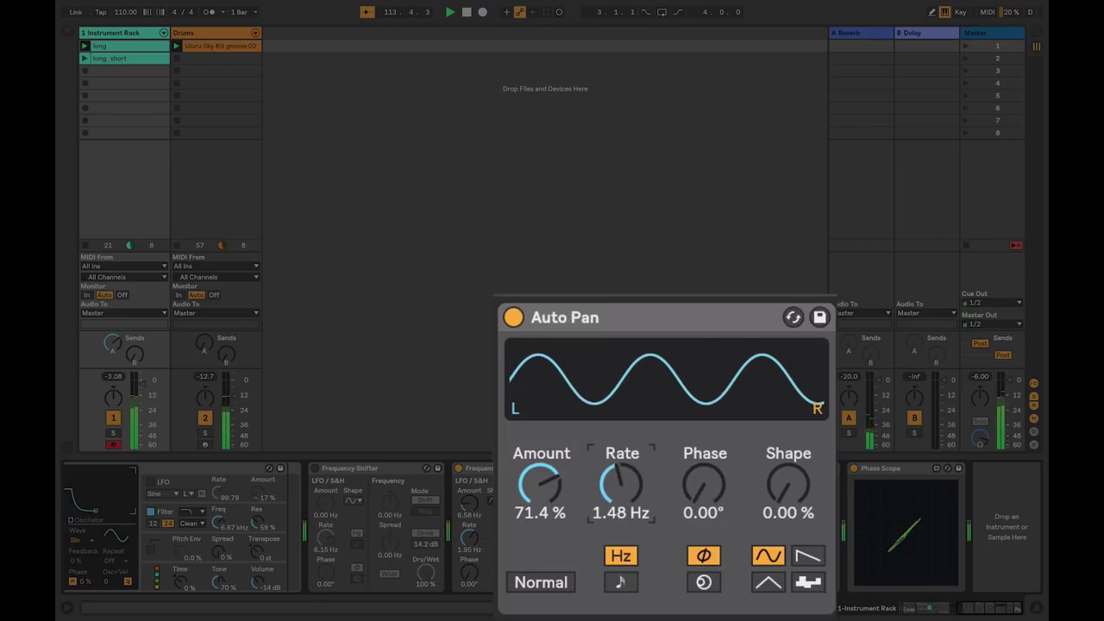
left_click_drag(539, 484, 539, 496)
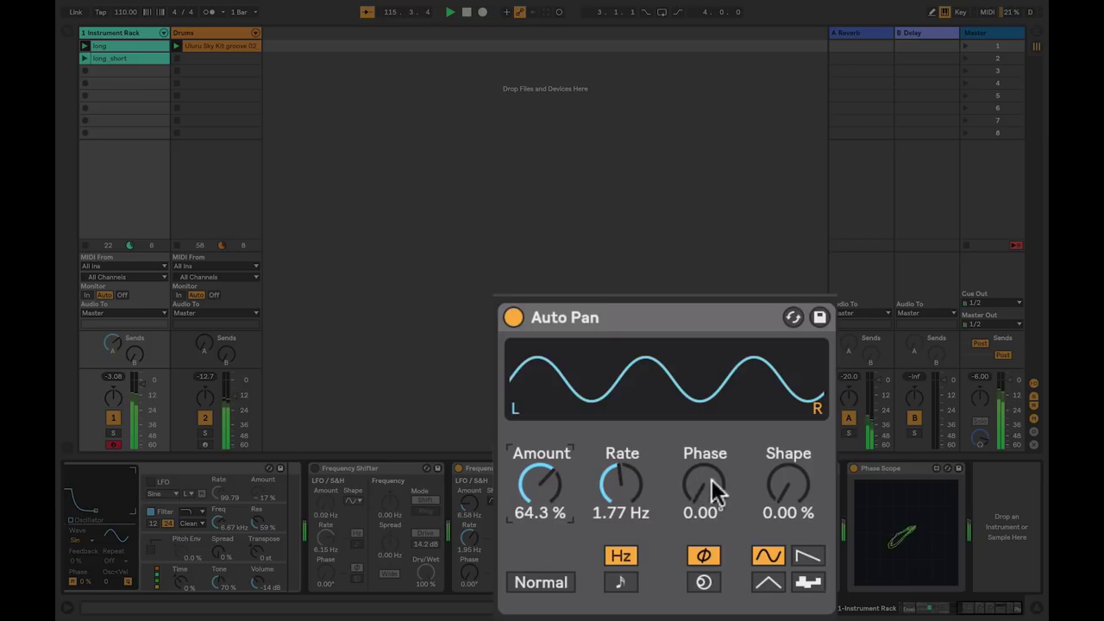
Step: Offset Auto Pan's phase and put it in Spin mode with spin reset to 0%
left_click_drag(706, 490, 706, 379)
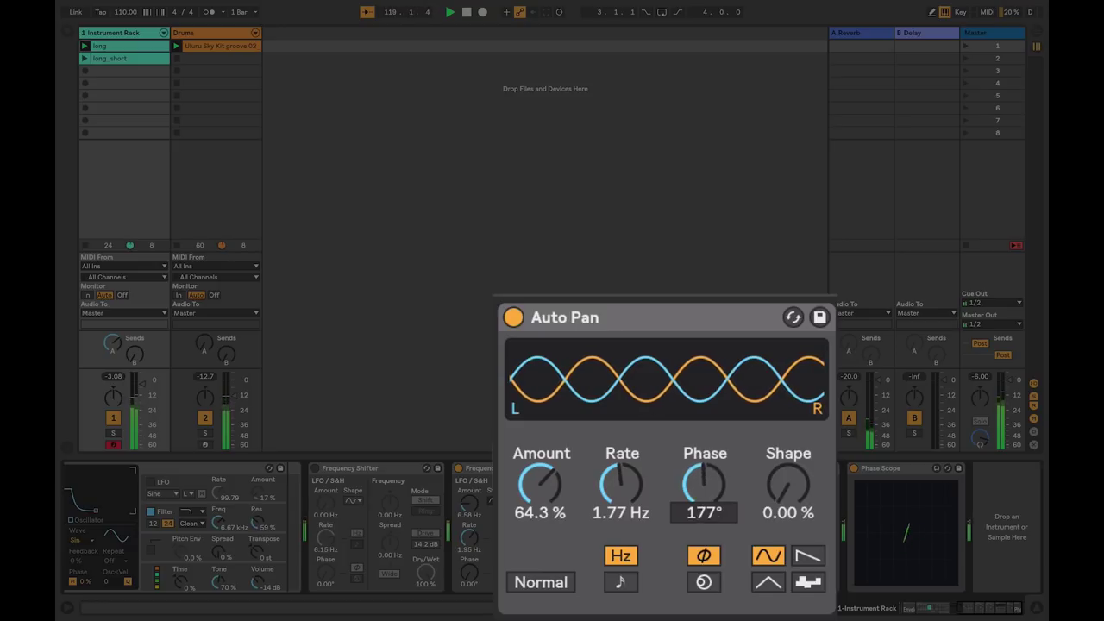
left_click(703, 583)
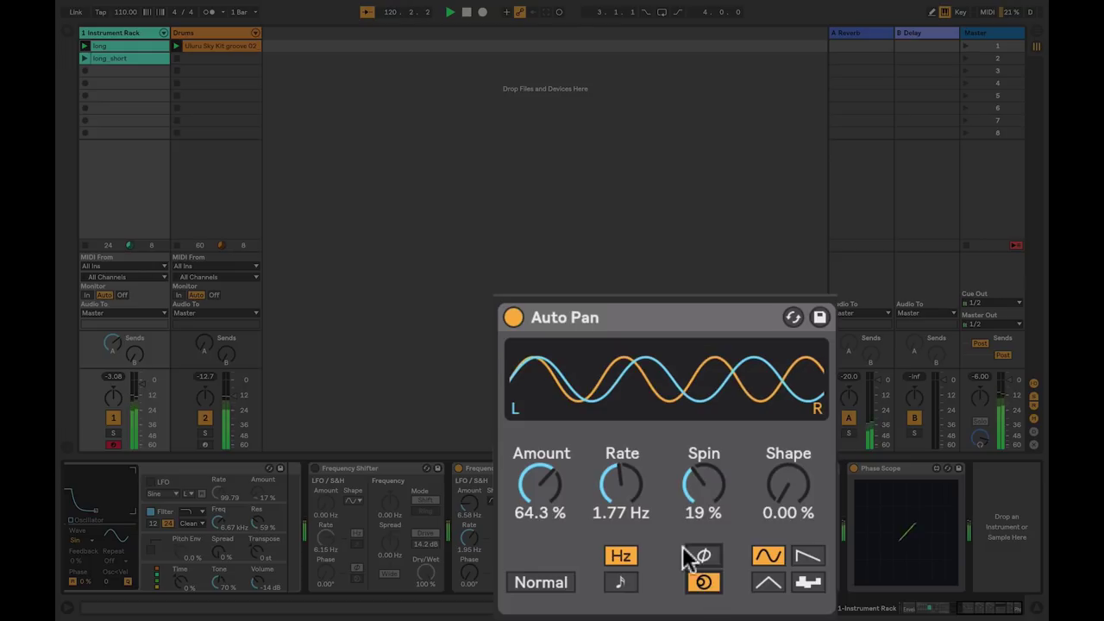
double_click(696, 496)
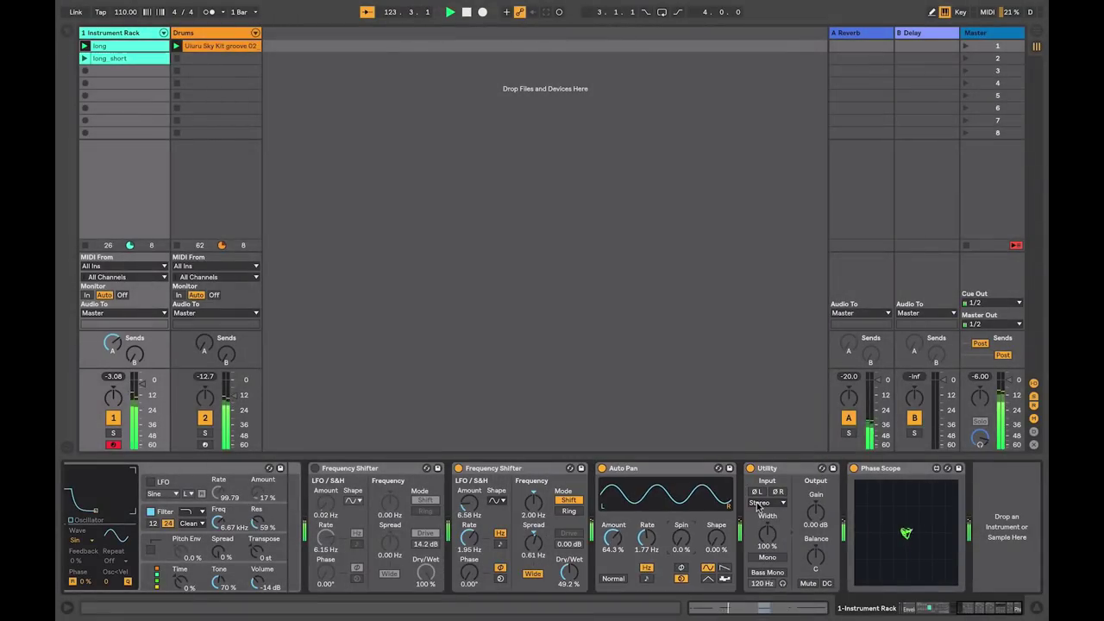
Step: Audition Utility's left channel, bypass the second Frequency Shifter, and raise Auto Pan spin
left_click(766, 502)
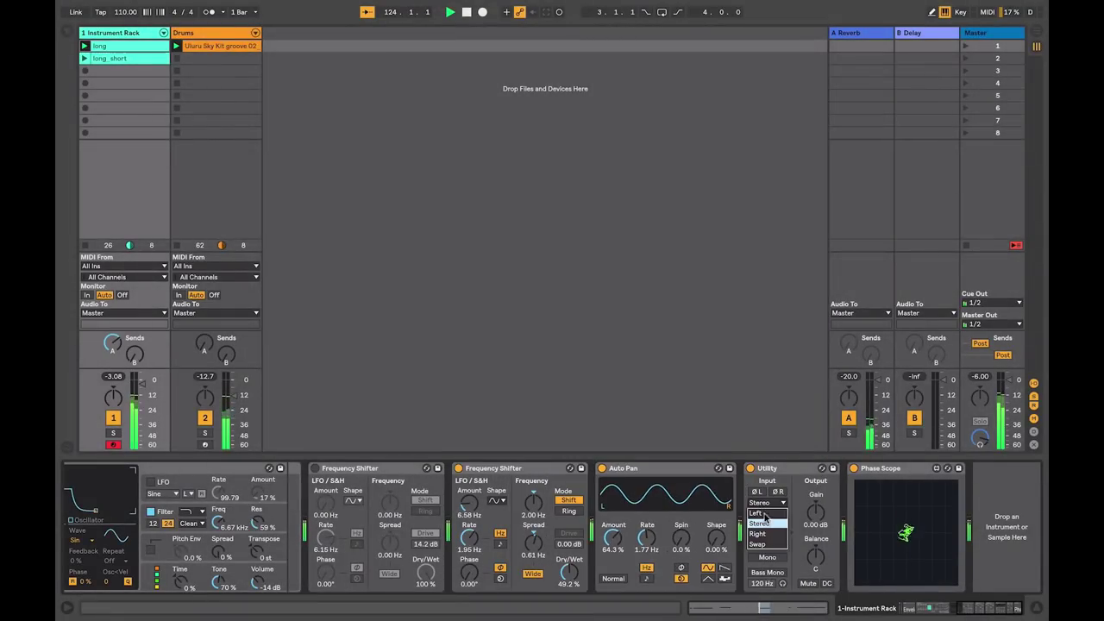
left_click(763, 515)
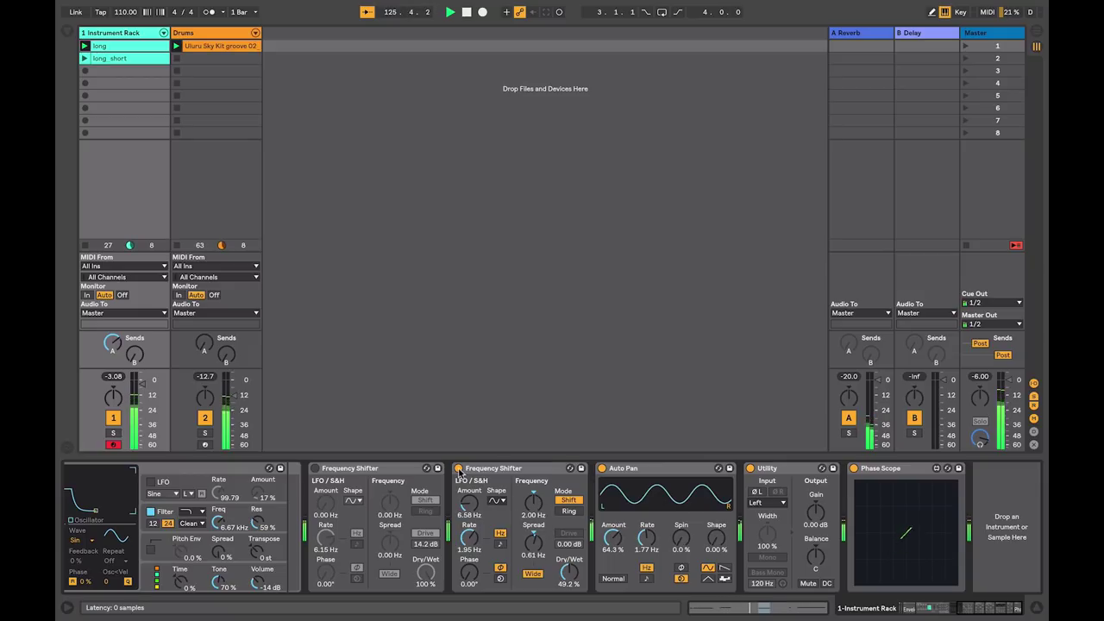
left_click(458, 468)
mouse_move(681, 540)
left_mouse_down()
mouse_move(680, 517)
mouse_move(681, 569)
left_mouse_up()
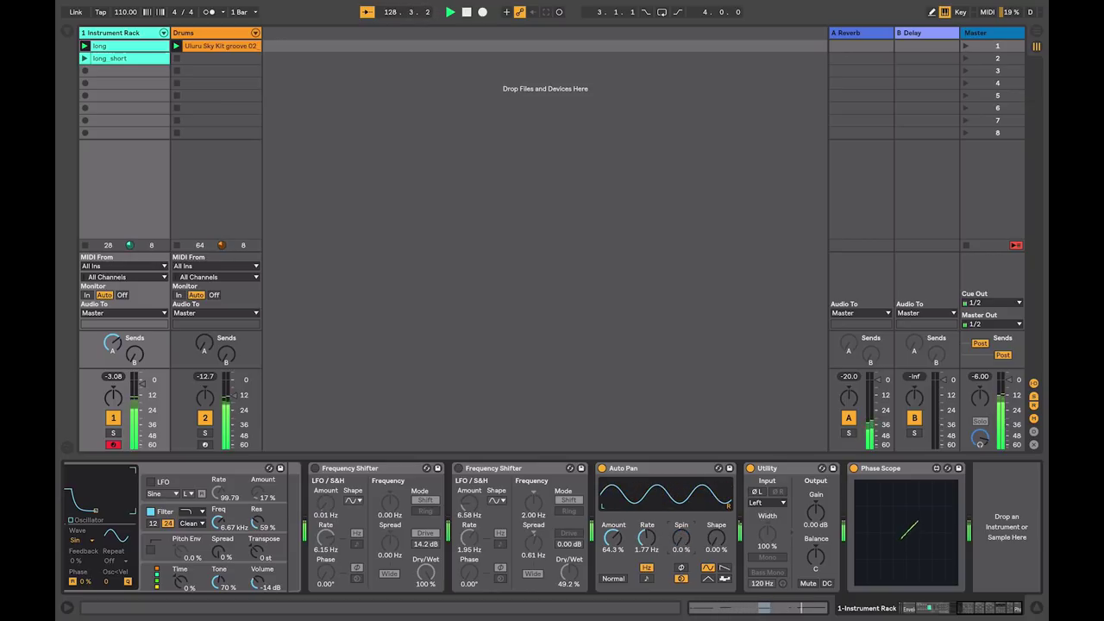
Step: Audition the right channel, then return Utility to Stereo while settling spin around 13%
left_click(766, 502)
left_click(762, 536)
mouse_move(678, 541)
left_mouse_down()
mouse_move(678, 514)
mouse_move(680, 552)
left_mouse_up()
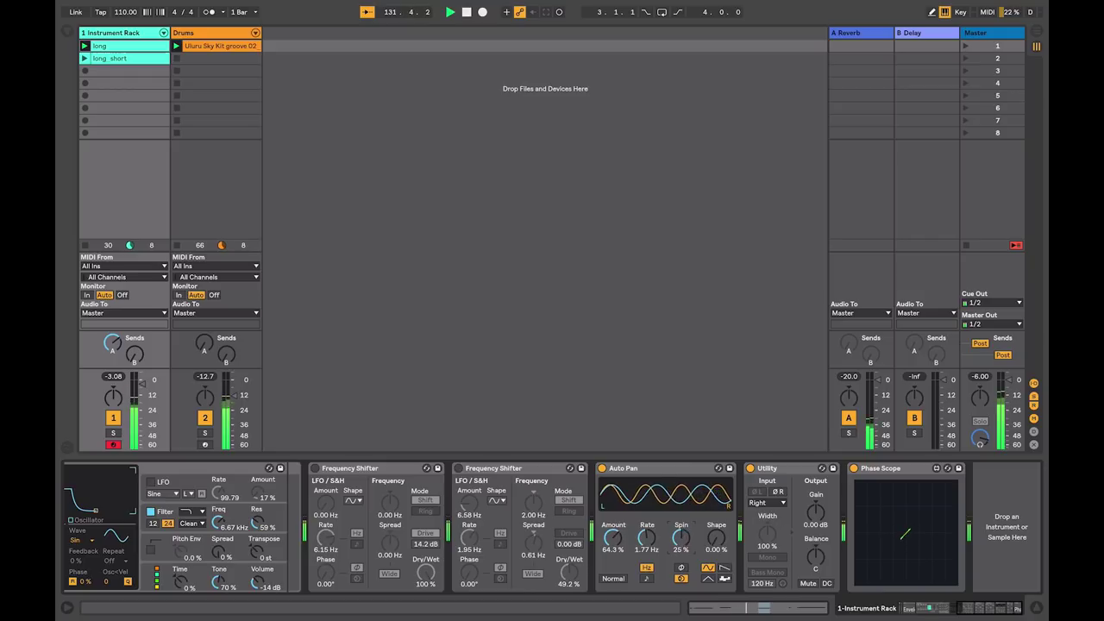
left_click(754, 501)
left_click(758, 522)
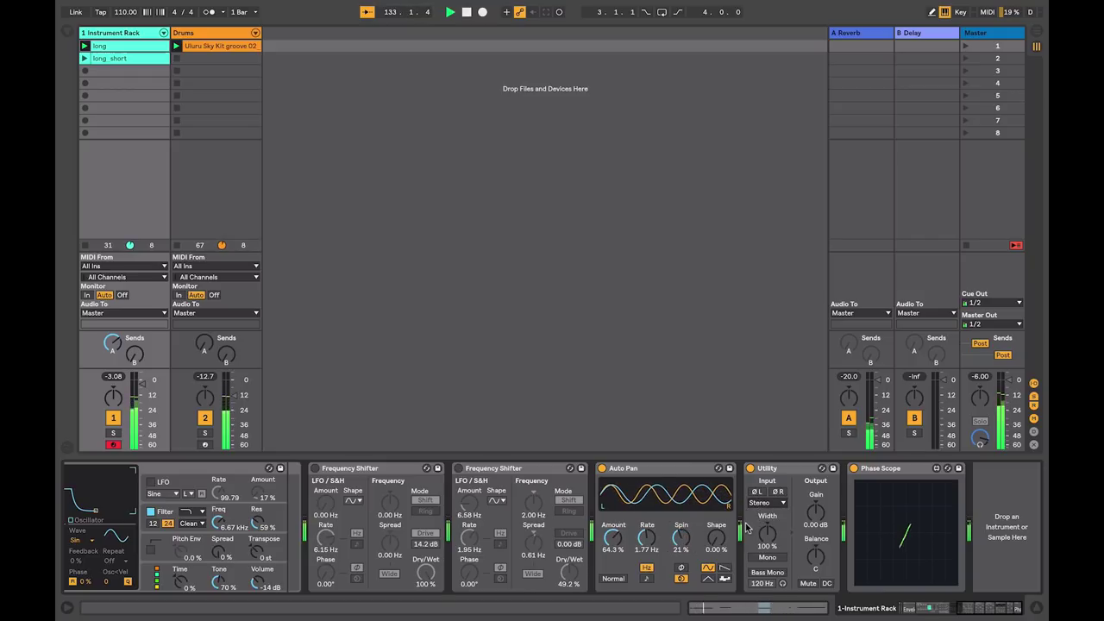
left_click_drag(680, 536, 680, 547)
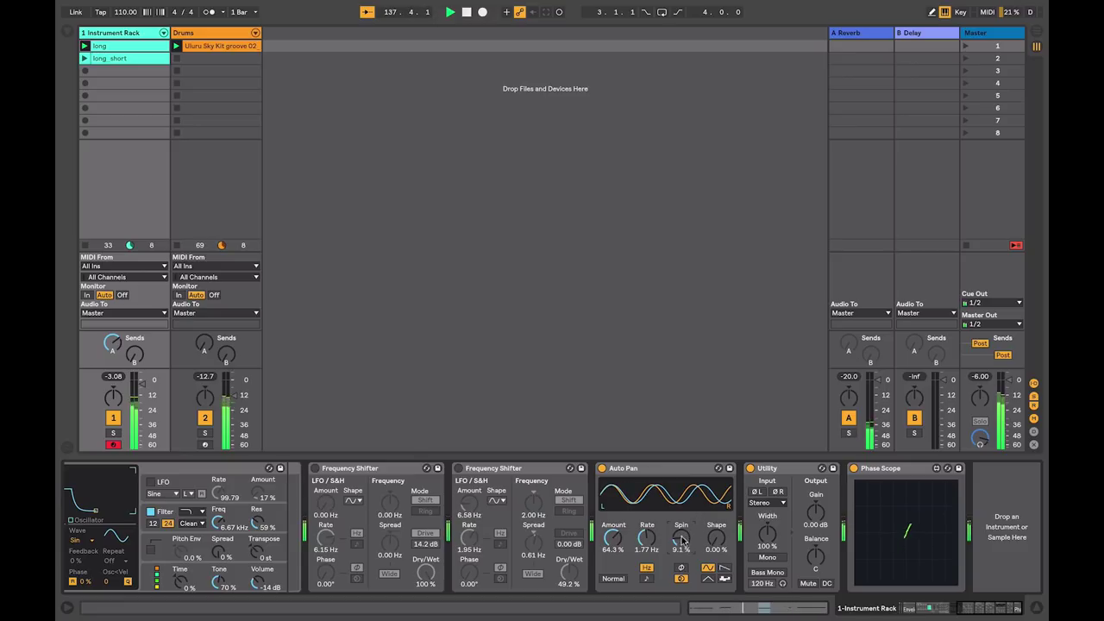
Step: Lower Auto Pan to 8.3% spin and 16.7% amount, and re-enable the second Frequency Shifter
left_click_drag(682, 539, 683, 542)
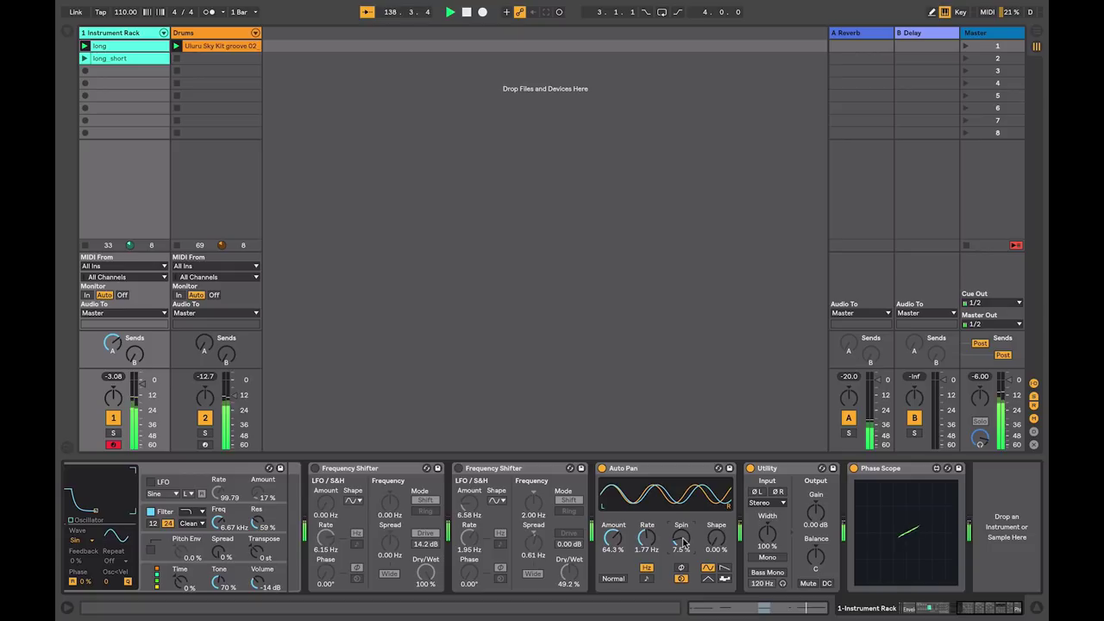
left_click_drag(612, 538, 612, 587)
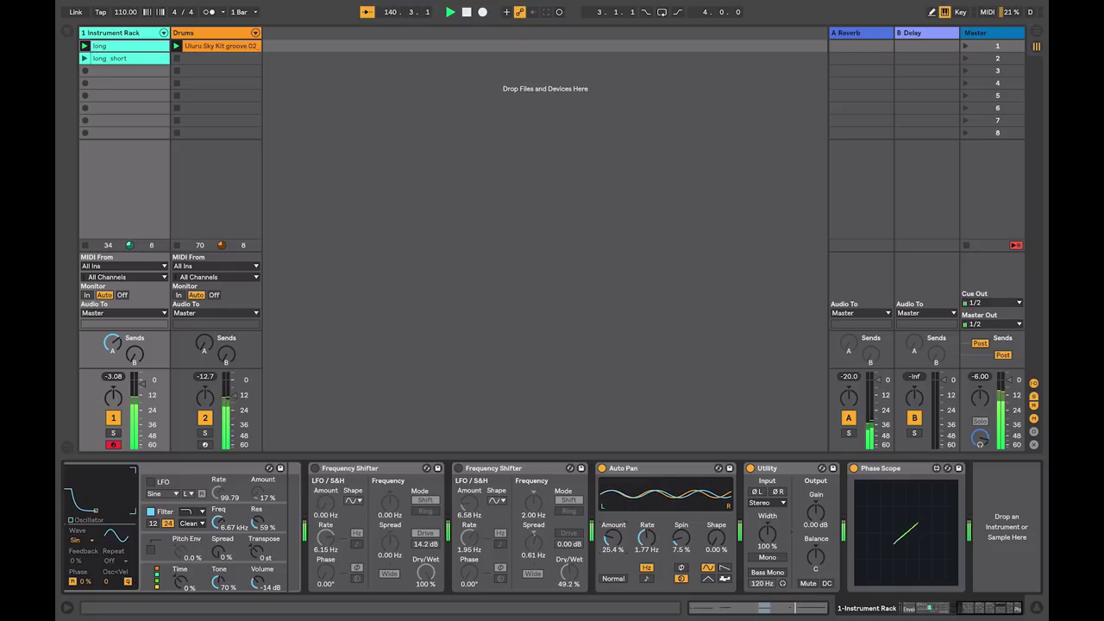
left_click(459, 468)
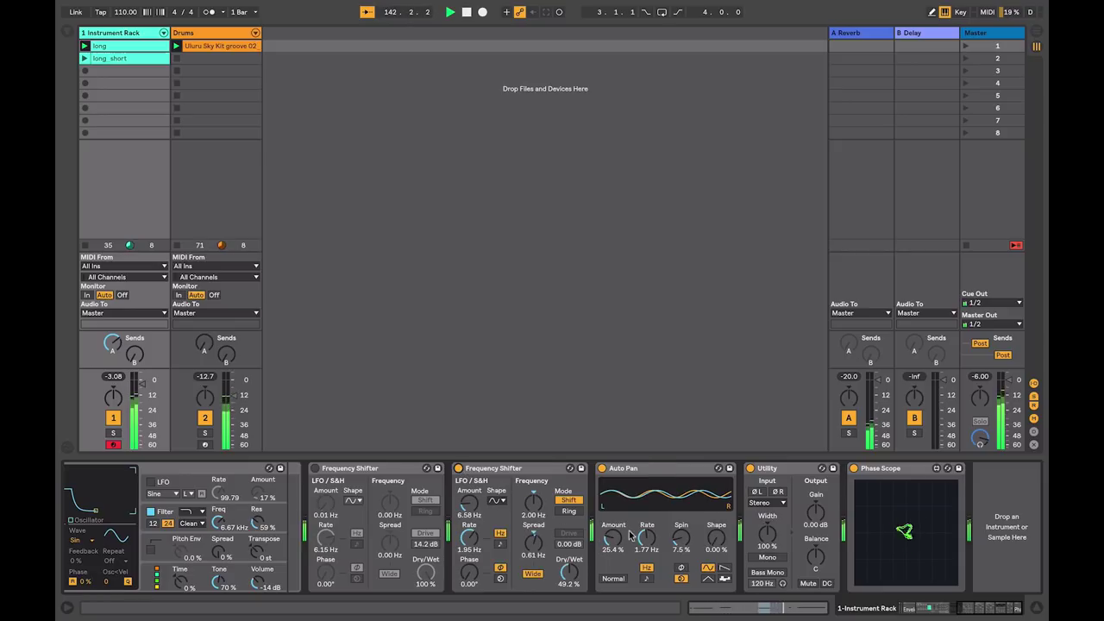
Step: Raise the second shifter's LFO rate to 4.10 Hz, zero the first shifter's LFO amount, and narrow the spread
mouse_move(481, 536)
left_mouse_down()
mouse_move(499, 524)
mouse_move(481, 518)
left_mouse_up()
left_click_drag(338, 502, 338, 506)
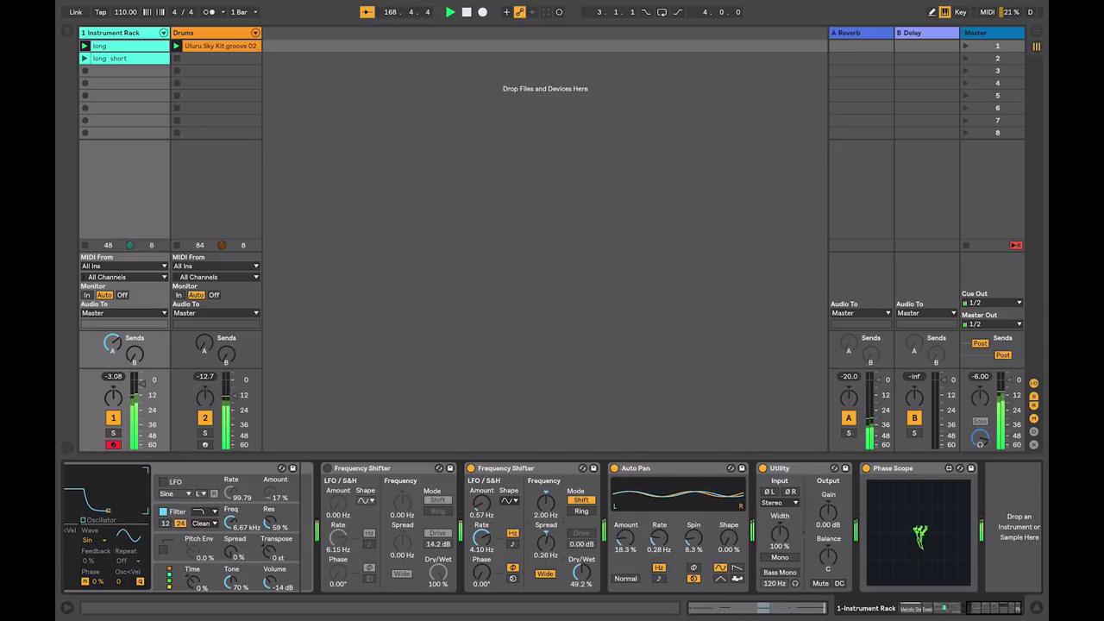
left_click_drag(546, 542, 581, 585)
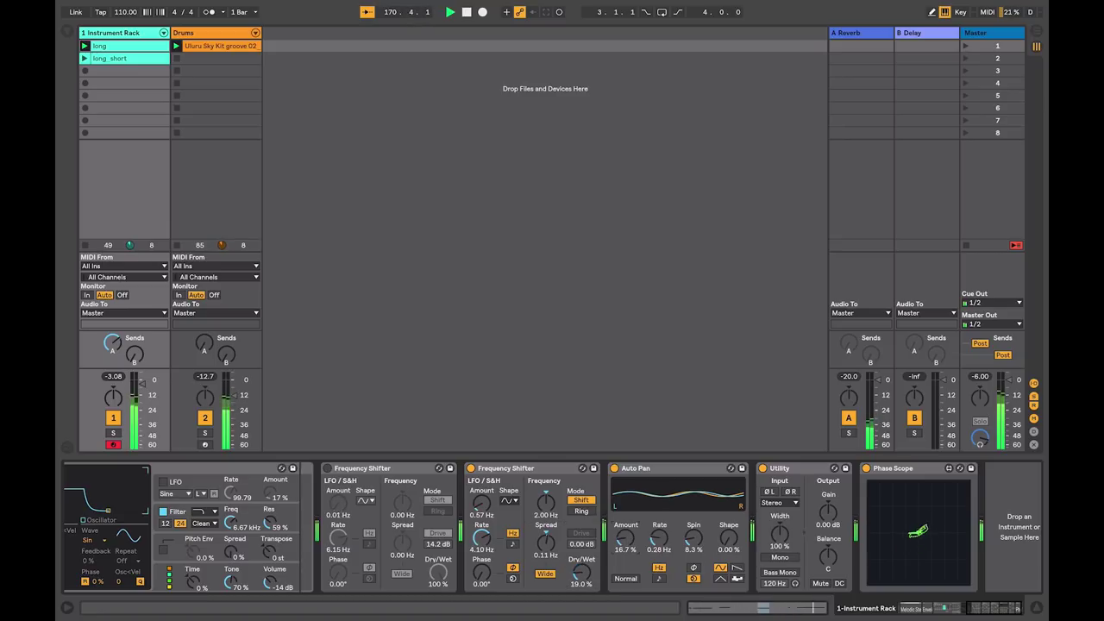
Step: Glance at the instrument devices at the chain start, return to the effects, and stop playback
left_click(949, 612)
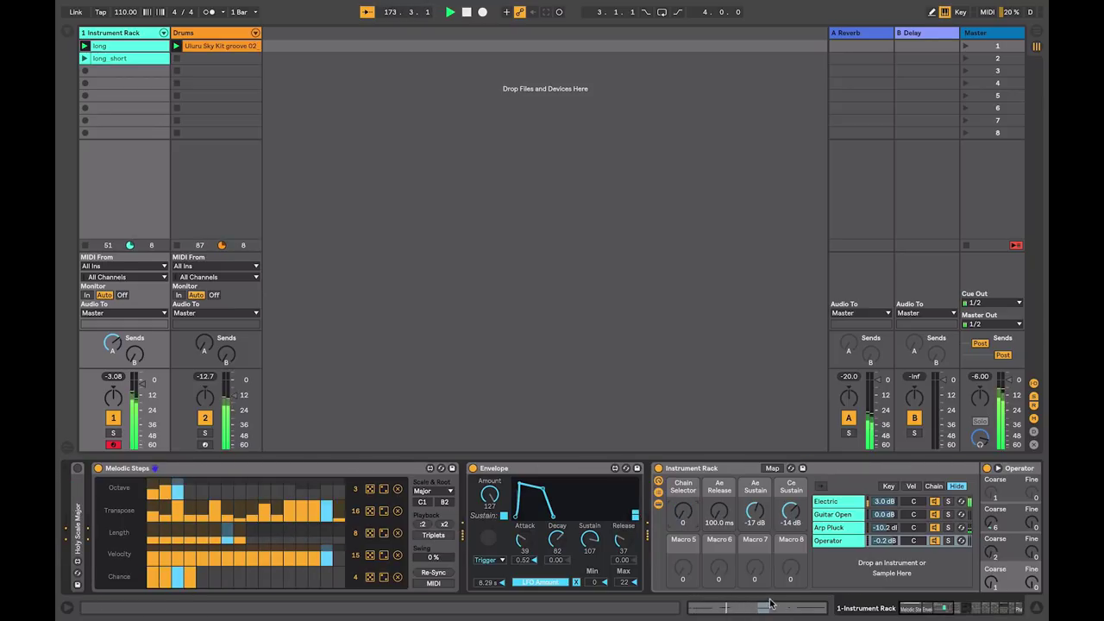
left_click(938, 612)
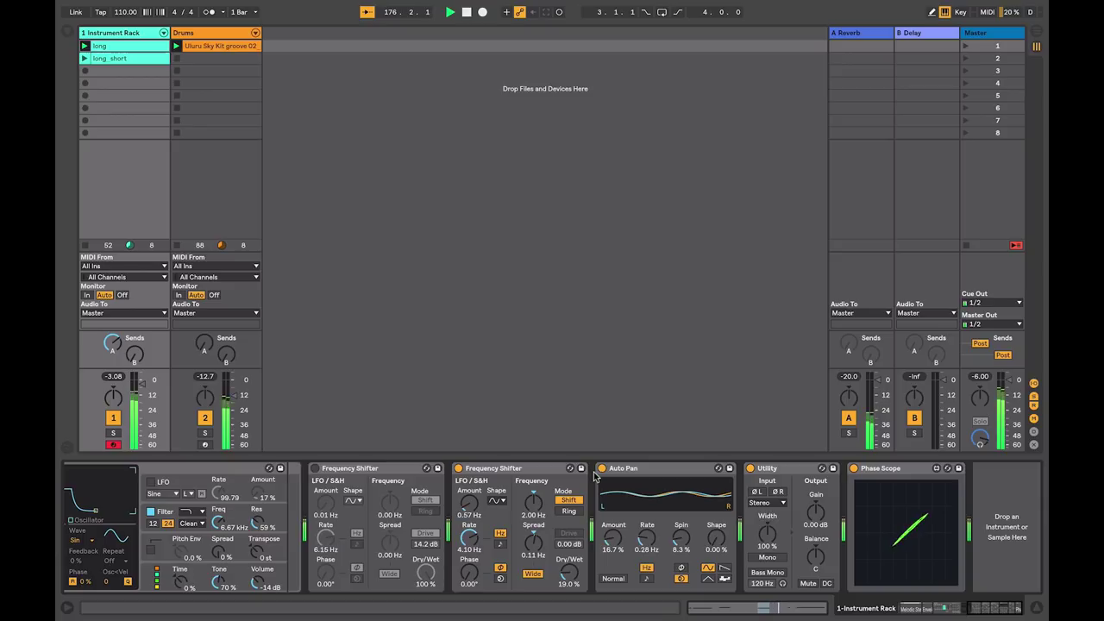
key("space")
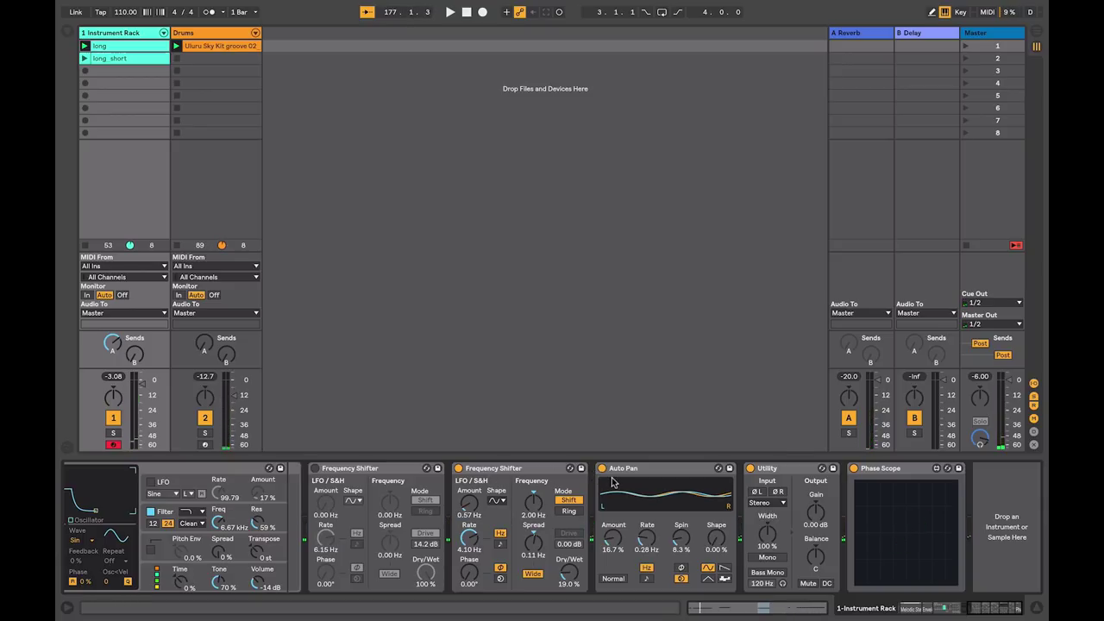